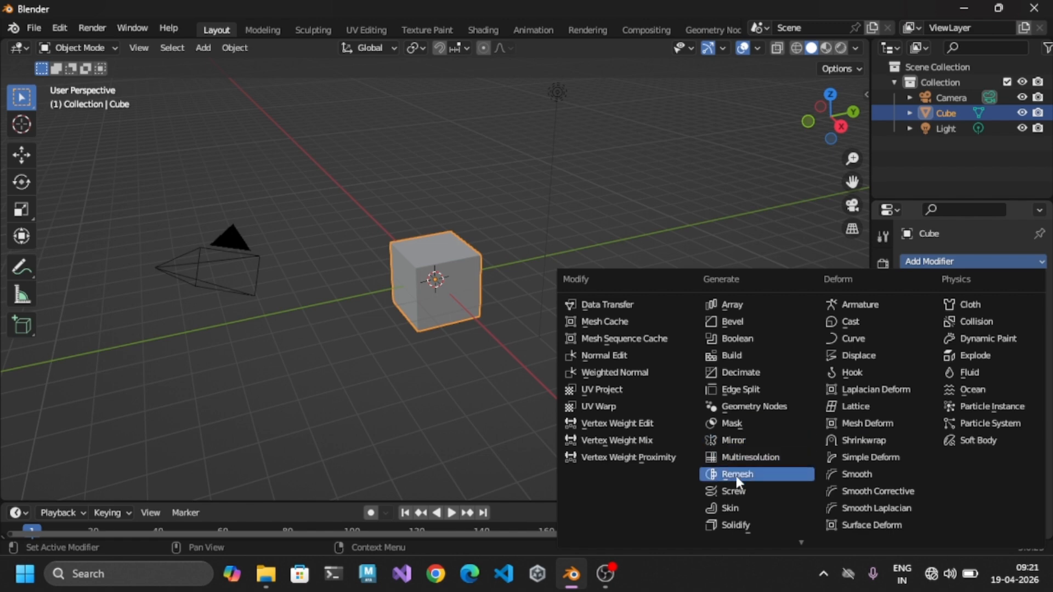
# Replace the default cube with an ico sphere at the world origin and raise its subdivisions for a rounder surface.
pyautogui.click(736, 475)
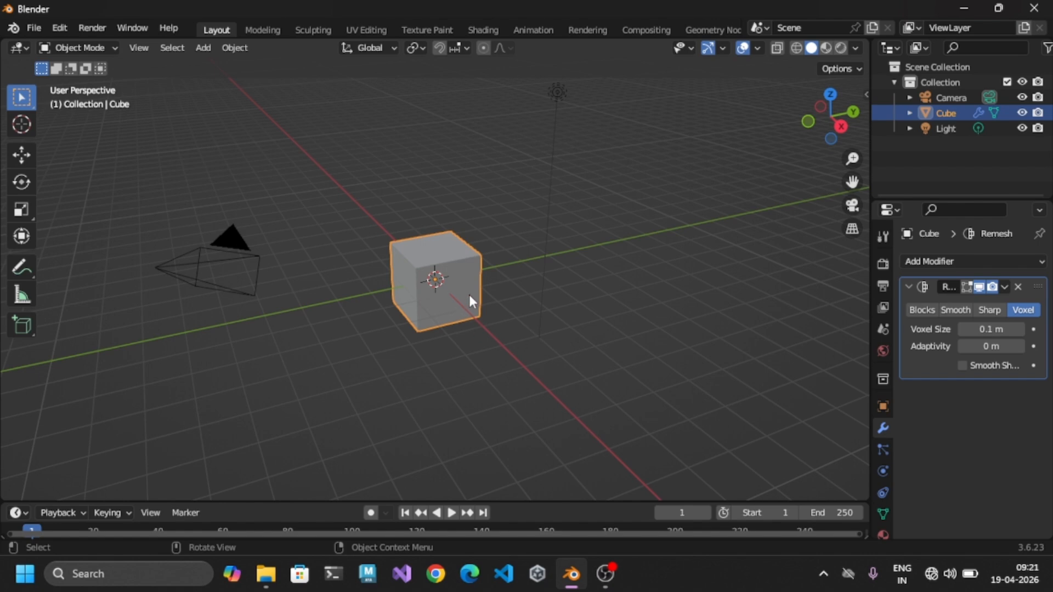
pyautogui.press('Delete')
pyautogui.hotkey('shift', 'a')
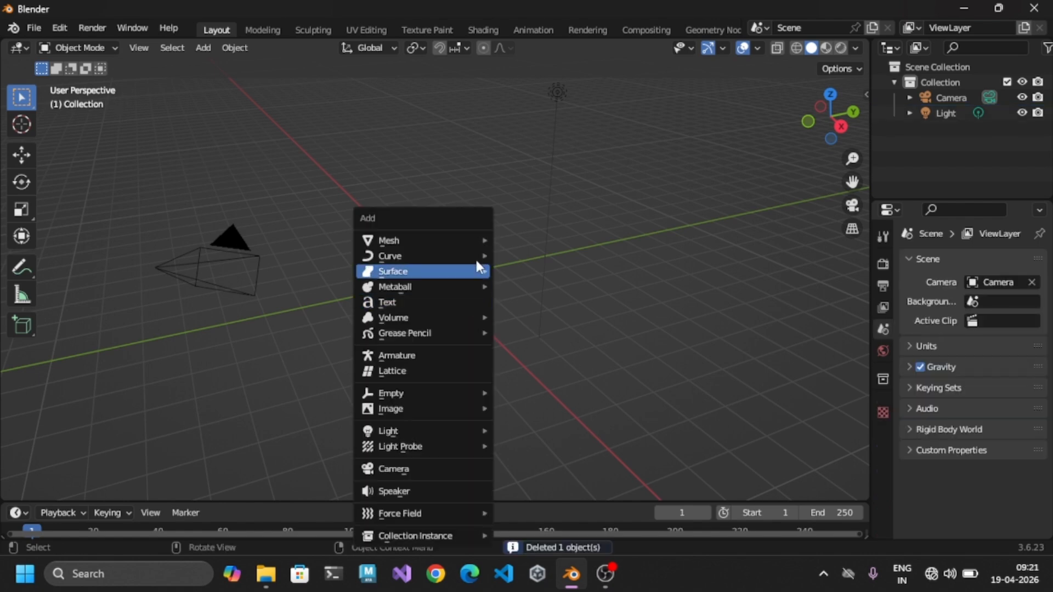
pyautogui.moveTo(465, 239)
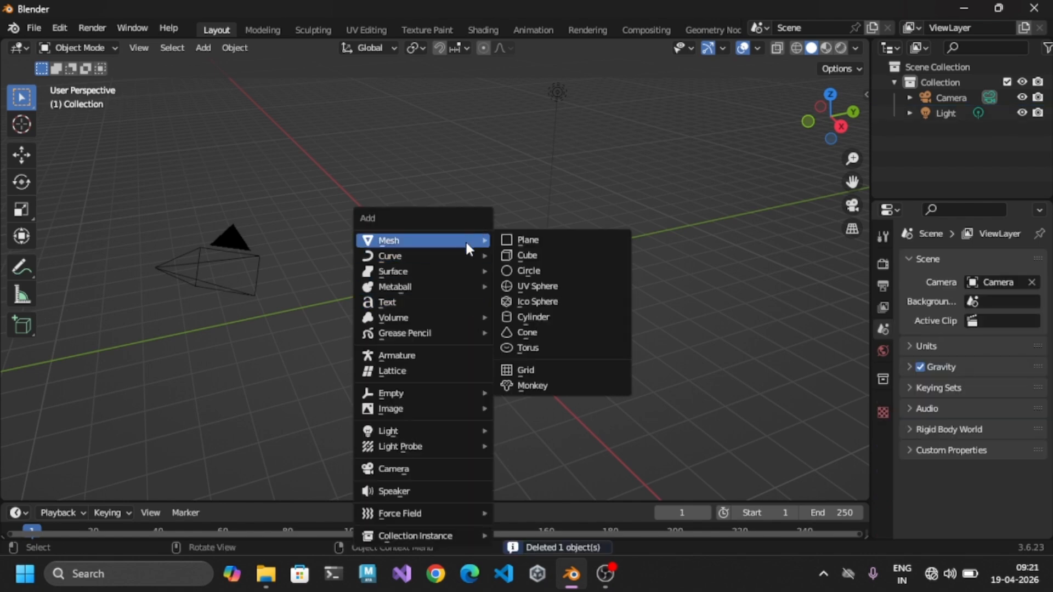
pyautogui.click(536, 302)
pyautogui.click(59, 487)
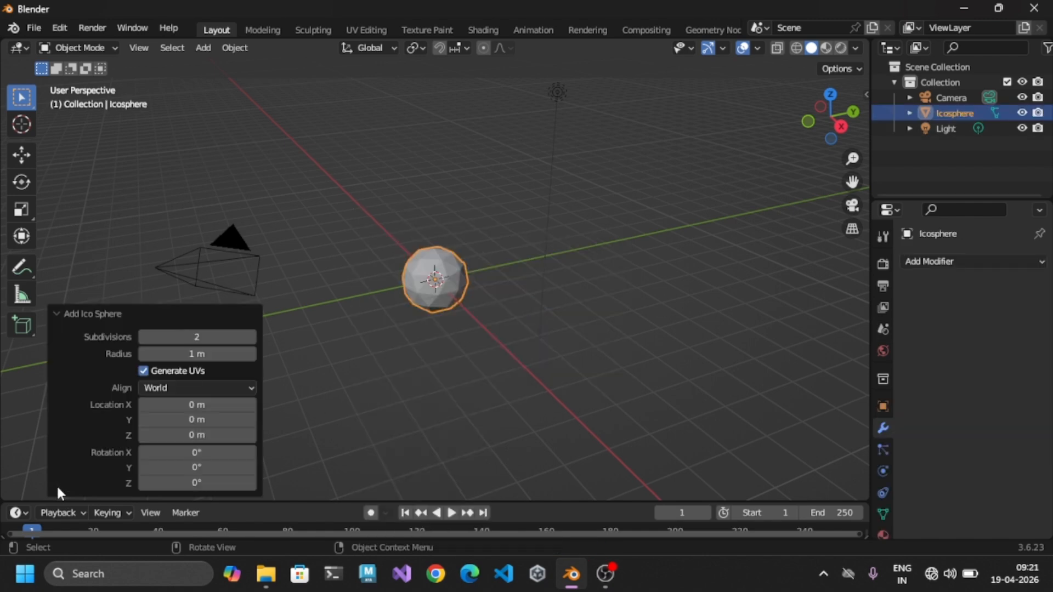
pyautogui.click(251, 337)
pyautogui.click(251, 337)
pyautogui.click(498, 341)
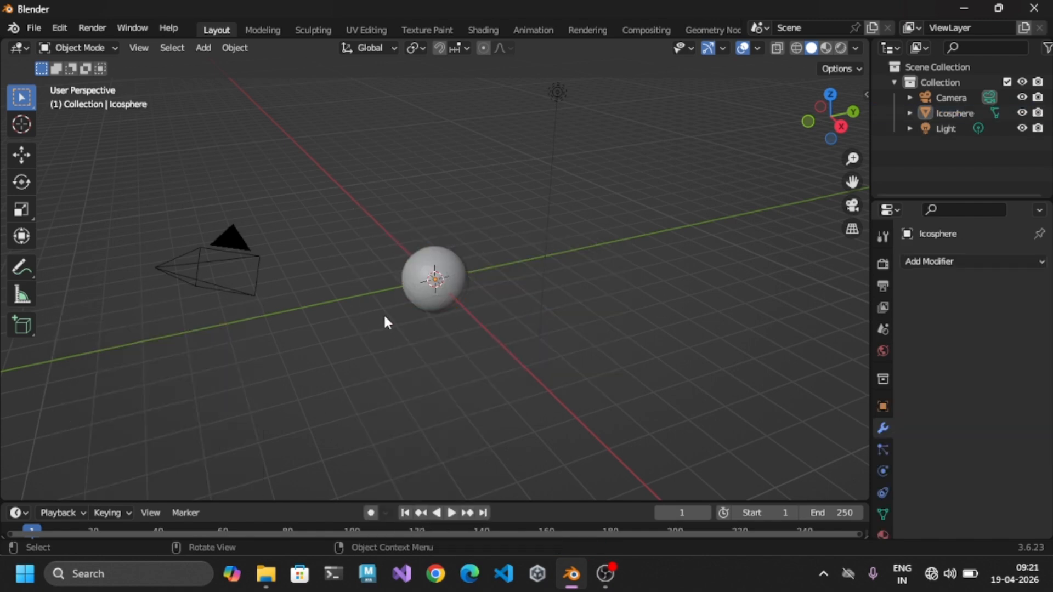
# Open the ico sphere in the Sculpting workspace and brush a raised bump upward near its top with the Draw brush.
pyautogui.scroll(4, 385, 317)
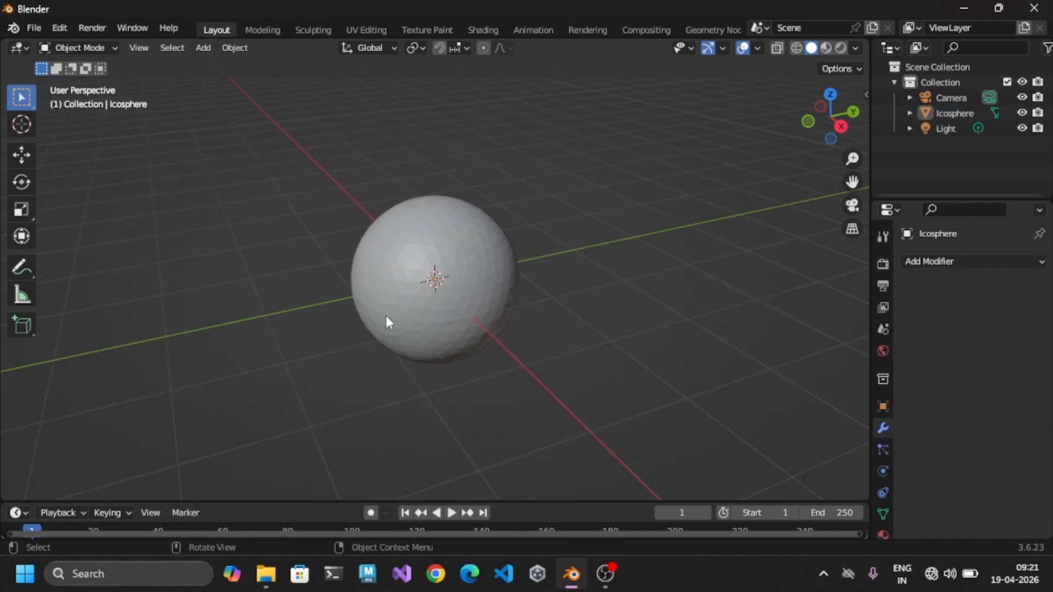
pyautogui.click(453, 223)
pyautogui.click(313, 27)
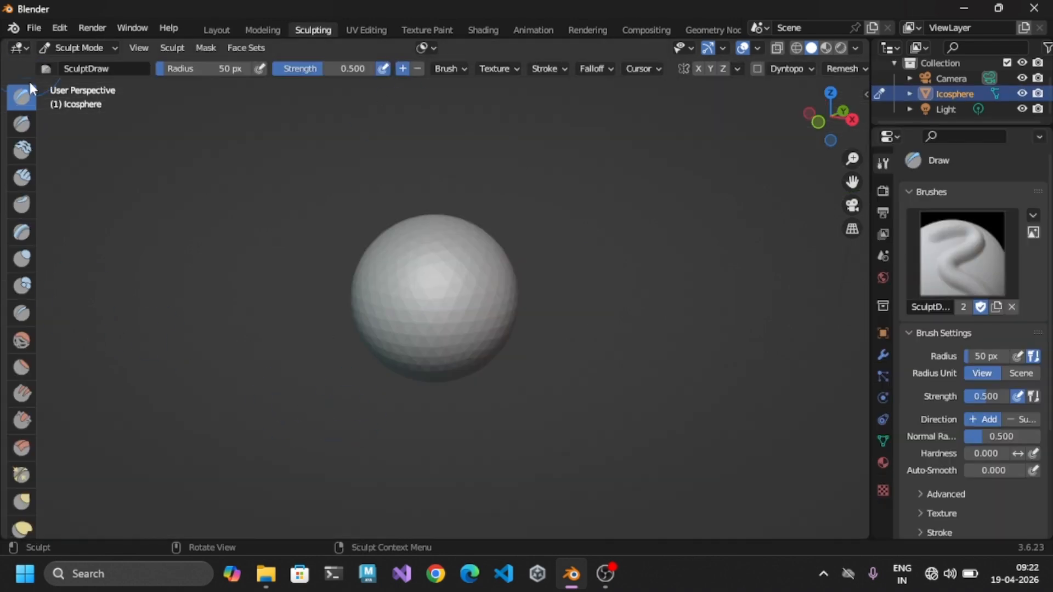
pyautogui.moveTo(437, 245)
pyautogui.mouseDown()
pyautogui.moveTo(454, 237)
pyautogui.moveTo(434, 237)
pyautogui.moveTo(456, 184)
pyautogui.moveTo(436, 107)
pyautogui.mouseUp()
pyautogui.scroll(-2, 8, 385)
# Pull tall pointed spikes out of several sides of the sphere's upper half with the Snake Hook brush.
pyautogui.click(22, 494)
pyautogui.hotkey('ctrl', 'z')
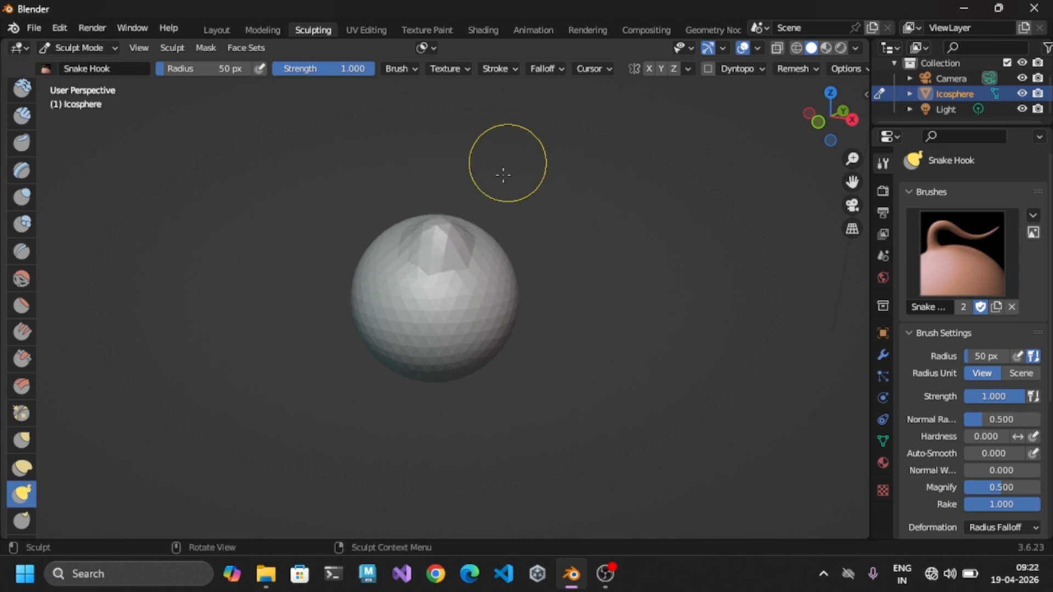
pyautogui.moveTo(437, 222)
pyautogui.mouseDown()
pyautogui.moveTo(423, 171)
pyautogui.moveTo(427, 88)
pyautogui.mouseUp()
pyautogui.moveTo(680, 417)
pyautogui.mouseDown(button='middle')
pyautogui.moveTo(515, 409)
pyautogui.moveTo(472, 307)
pyautogui.mouseUp(button='middle')
pyautogui.moveTo(447, 231); pyautogui.dragTo(554, 194)
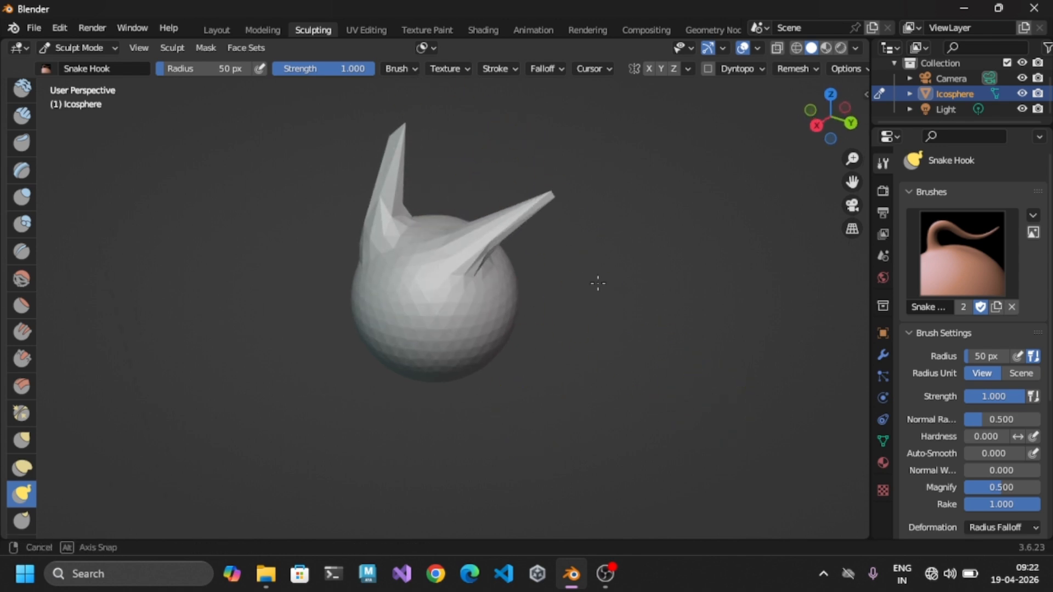
pyautogui.keyDown('alt'); pyautogui.moveTo(598, 283); pyautogui.dragTo(202, 261); pyautogui.keyUp('alt')
pyautogui.moveTo(412, 262); pyautogui.dragTo(322, 194)
pyautogui.keyDown('alt'); pyautogui.moveTo(829, 348); pyautogui.dragTo(472, 312); pyautogui.keyUp('alt')
pyautogui.moveTo(420, 206); pyautogui.dragTo(415, 110)
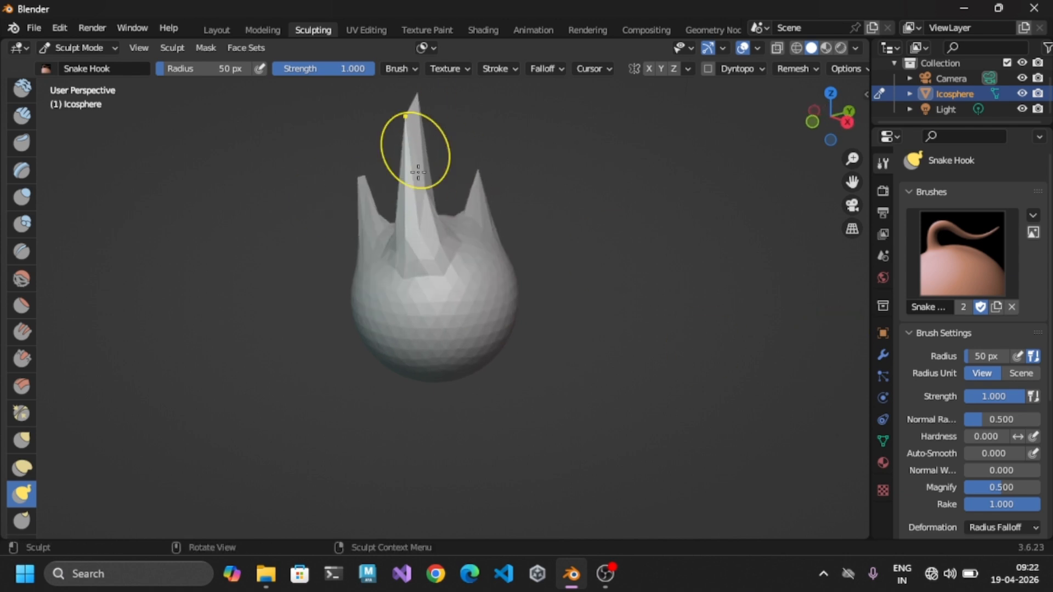
# Sculpt a raised horizontal band across the sphere's front, just below the tallest spike, with the Draw brush.
pyautogui.moveTo(568, 278); pyautogui.dragTo(568, 250, button='middle')
pyautogui.scroll(3, 16, 150)
pyautogui.click(20, 99)
pyautogui.moveTo(395, 291)
pyautogui.mouseDown()
pyautogui.moveTo(491, 276)
pyautogui.moveTo(499, 263)
pyautogui.mouseUp()
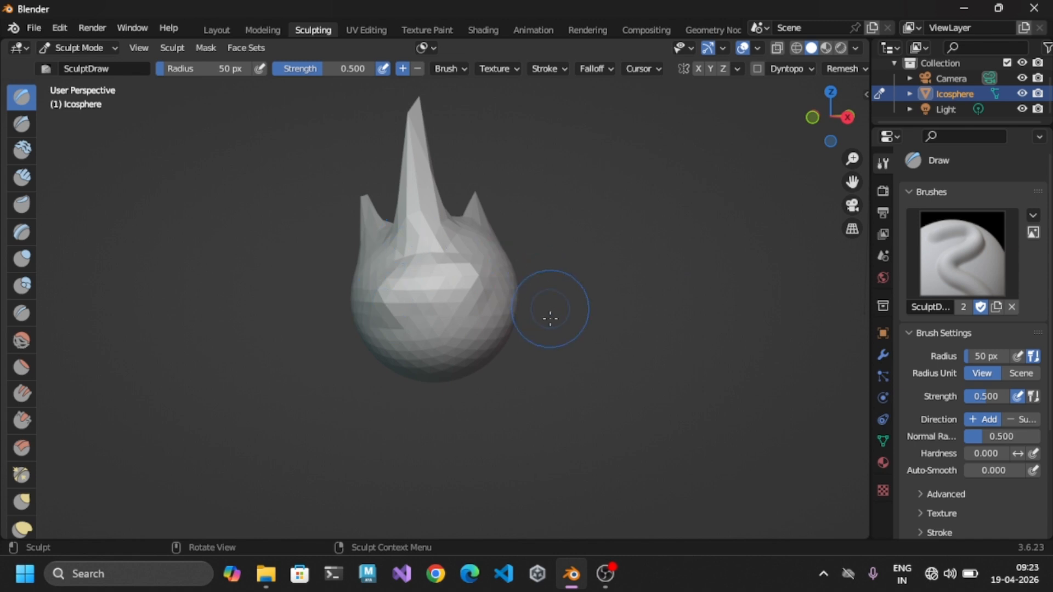
# Return to the Layout workspace, give the sculpted sphere a Remesh modifier in Blocks mode, and widen the modifier settings area.
pyautogui.click(214, 29)
pyautogui.click(975, 261)
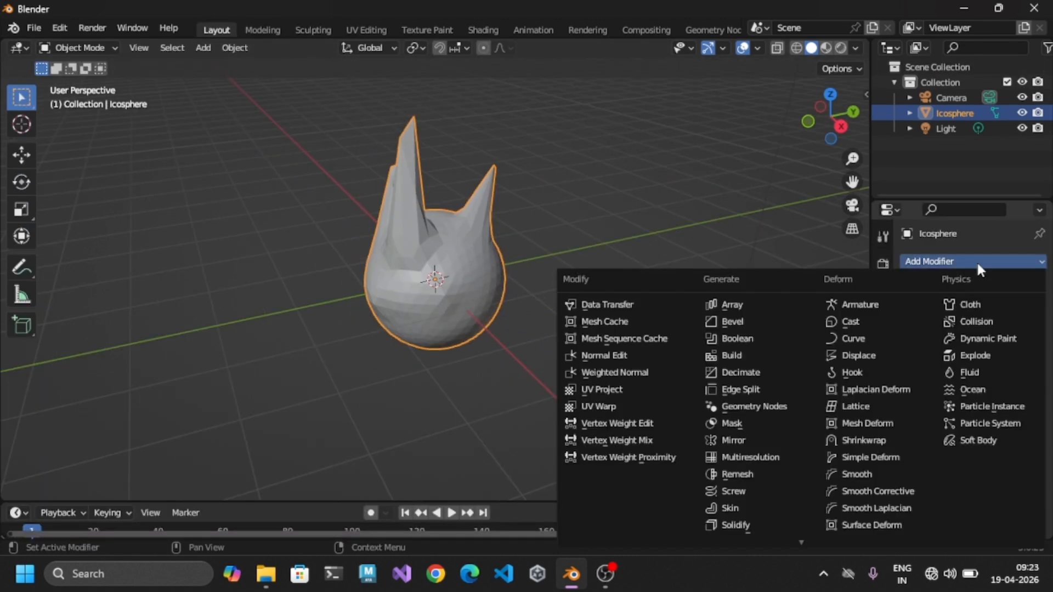
pyautogui.click(781, 474)
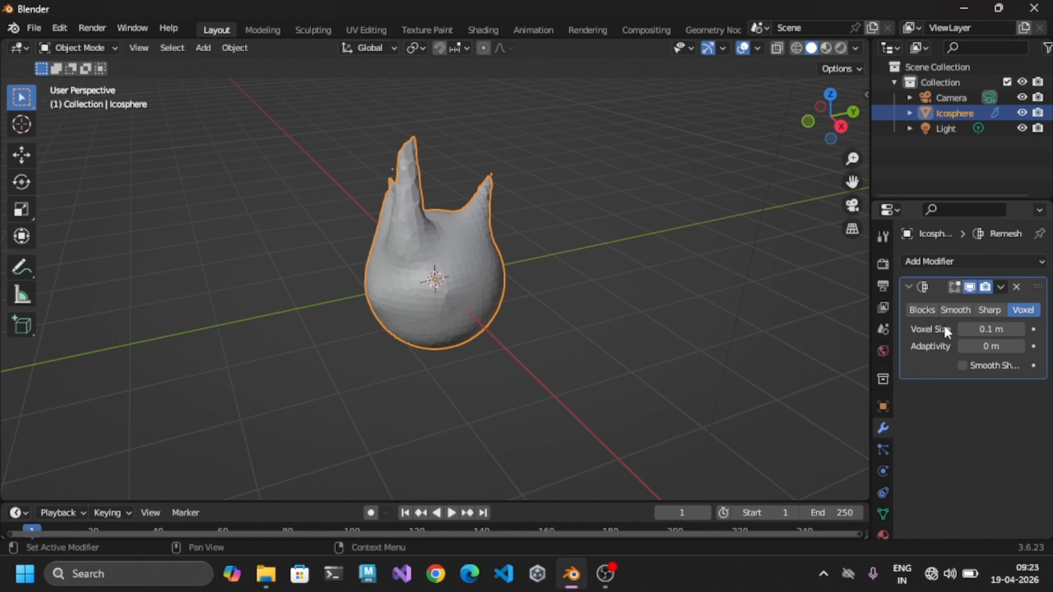
pyautogui.click(921, 309)
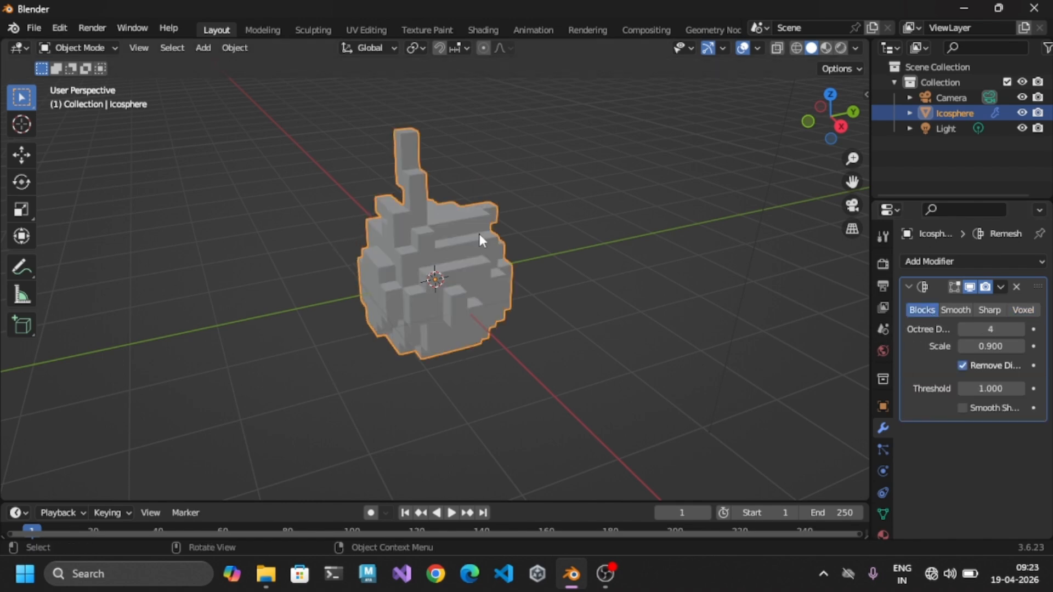
pyautogui.moveTo(494, 331); pyautogui.dragTo(469, 301, button='middle')
pyautogui.moveTo(551, 321)
pyautogui.mouseDown(button='middle')
pyautogui.moveTo(602, 312)
pyautogui.moveTo(560, 313)
pyautogui.mouseUp(button='middle')
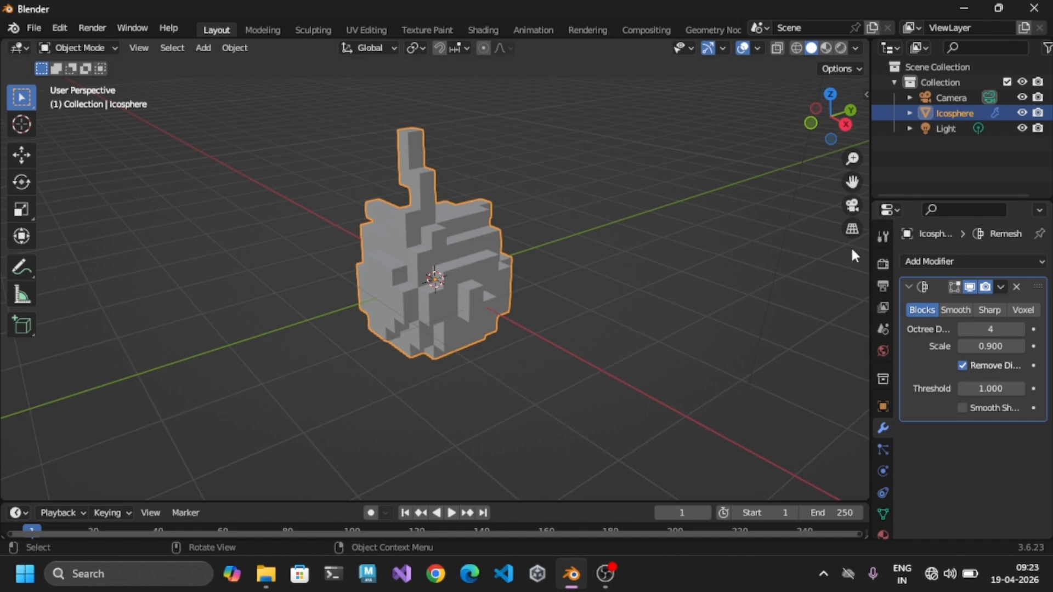
pyautogui.moveTo(871, 256); pyautogui.dragTo(837, 250)
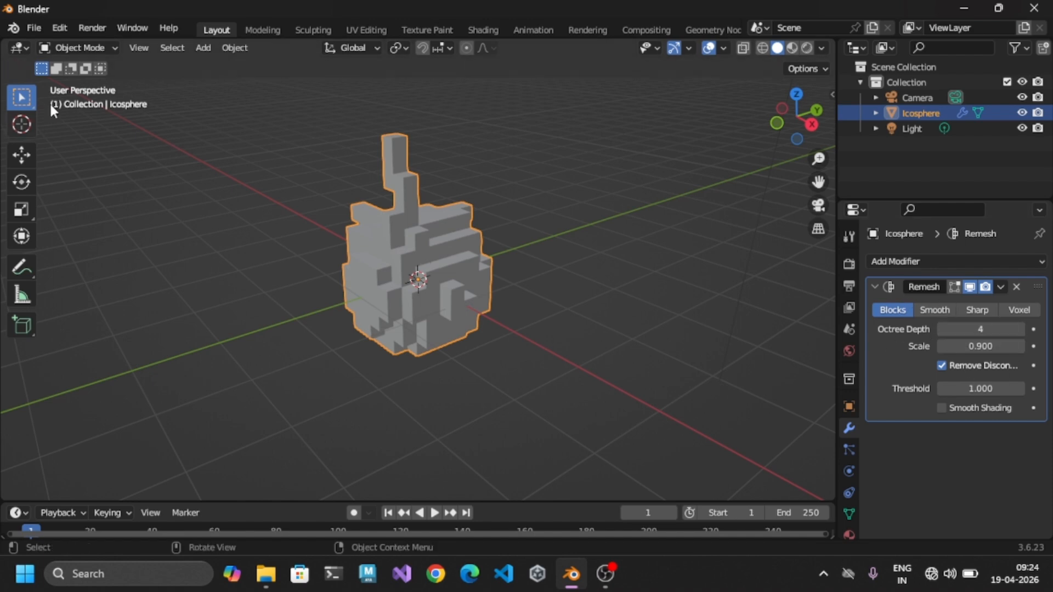
# Set the Remesh modifier's octree depth to 7 and check the finer blocks on the sphere.
pyautogui.click(1021, 328)
pyautogui.click(1021, 328)
pyautogui.click(1021, 327)
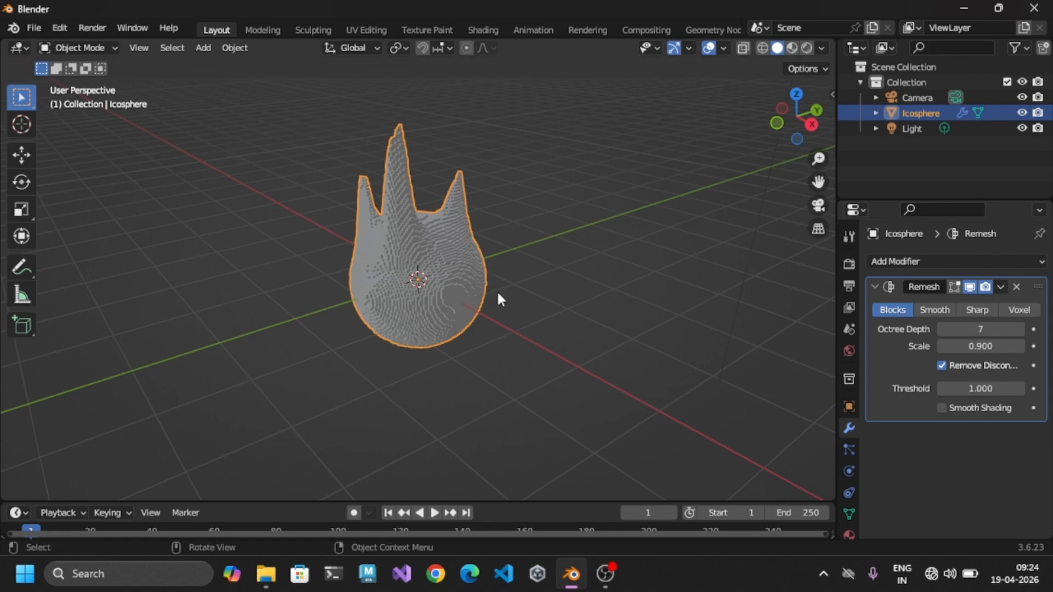
pyautogui.moveTo(465, 343)
pyautogui.mouseDown(button='middle')
pyautogui.moveTo(589, 325)
pyautogui.moveTo(411, 271)
pyautogui.moveTo(515, 322)
pyautogui.moveTo(482, 340)
pyautogui.moveTo(443, 342)
pyautogui.moveTo(533, 326)
pyautogui.moveTo(495, 348)
pyautogui.moveTo(483, 338)
pyautogui.mouseUp(button='middle')
pyautogui.scroll(3, 406, 269)
pyautogui.scroll(-3, 407, 270)
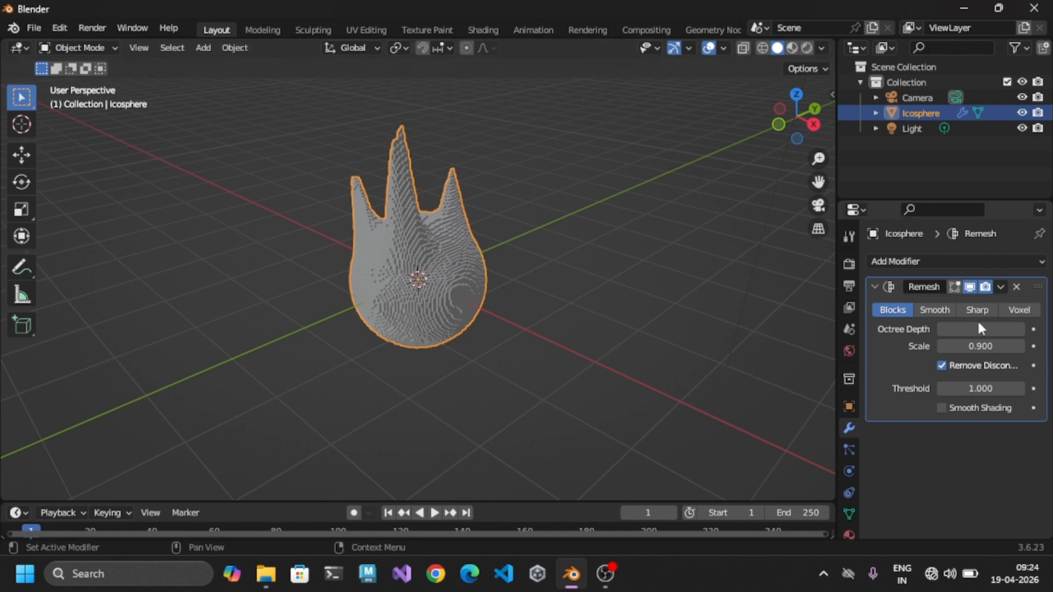
# Adjust the Remesh modifier's scale to 0.922 while checking the block size on the sphere's surface.
pyautogui.moveTo(980, 346)
pyautogui.mouseDown()
pyautogui.moveTo(993, 346)
pyautogui.moveTo(972, 352)
pyautogui.mouseUp()
pyautogui.scroll(6, 366, 239)
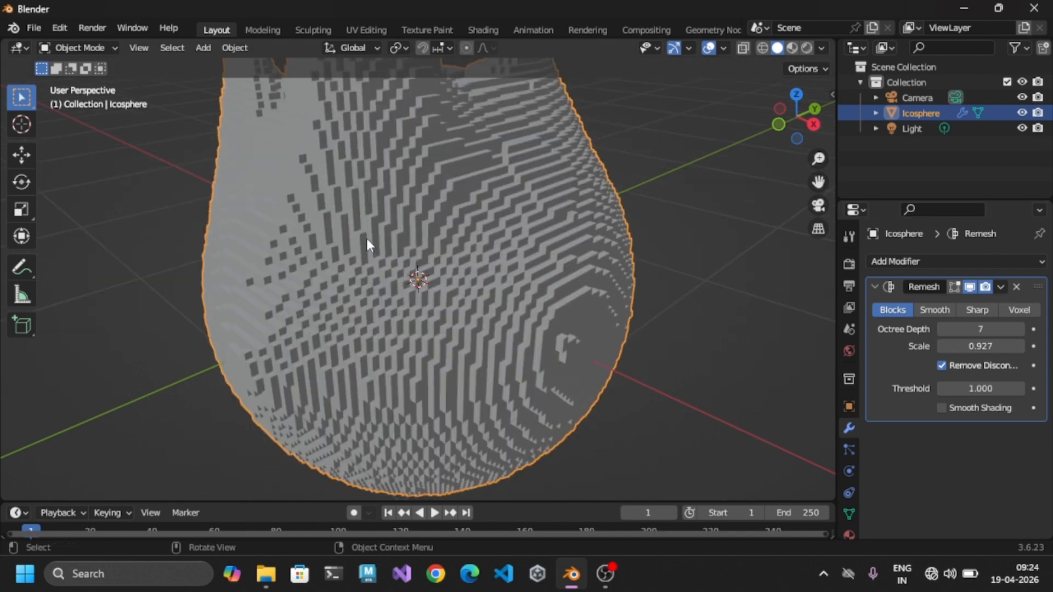
pyautogui.scroll(-1, 366, 239)
pyautogui.scroll(1, 366, 238)
pyautogui.moveTo(982, 346)
pyautogui.mouseDown()
pyautogui.moveTo(971, 345)
pyautogui.moveTo(989, 346)
pyautogui.moveTo(979, 346)
pyautogui.mouseUp()
pyautogui.scroll(-2, 357, 263)
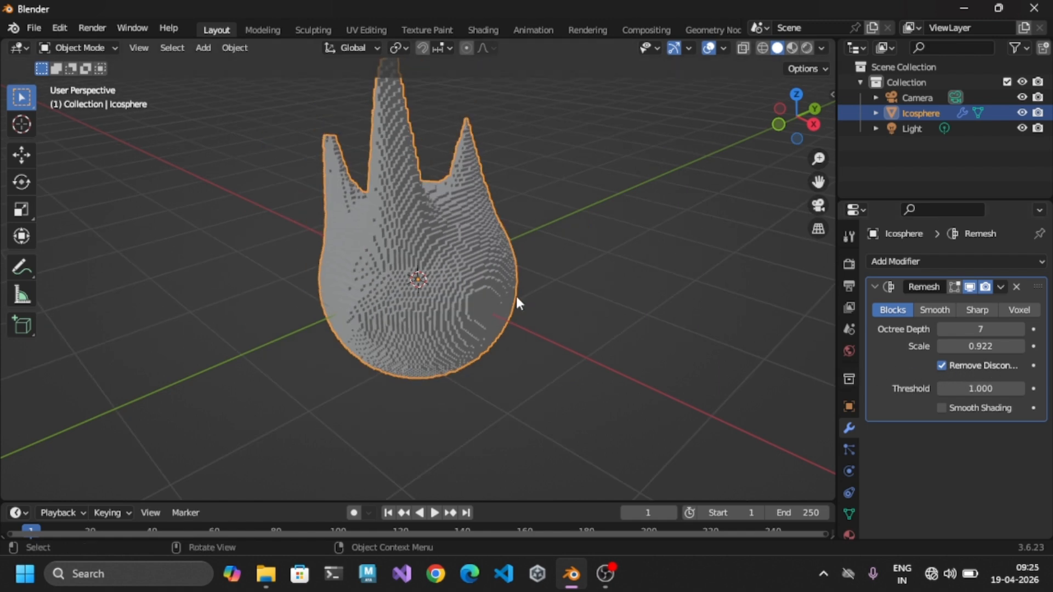
# Switch the Remesh modifier to Voxel mode and examine the tips of the spikes up close.
pyautogui.click(1030, 310)
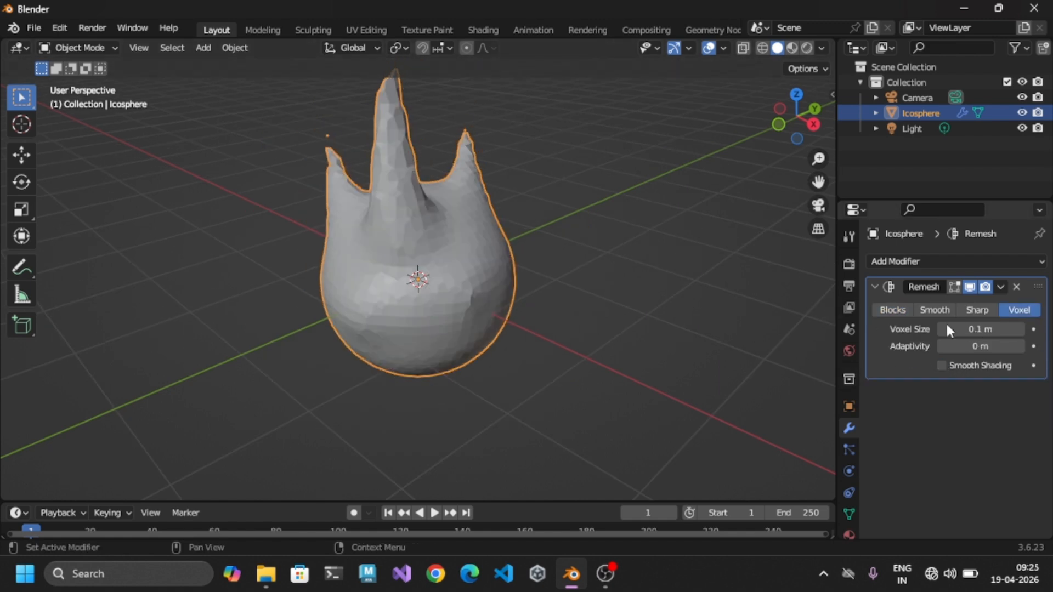
pyautogui.scroll(4, 324, 132)
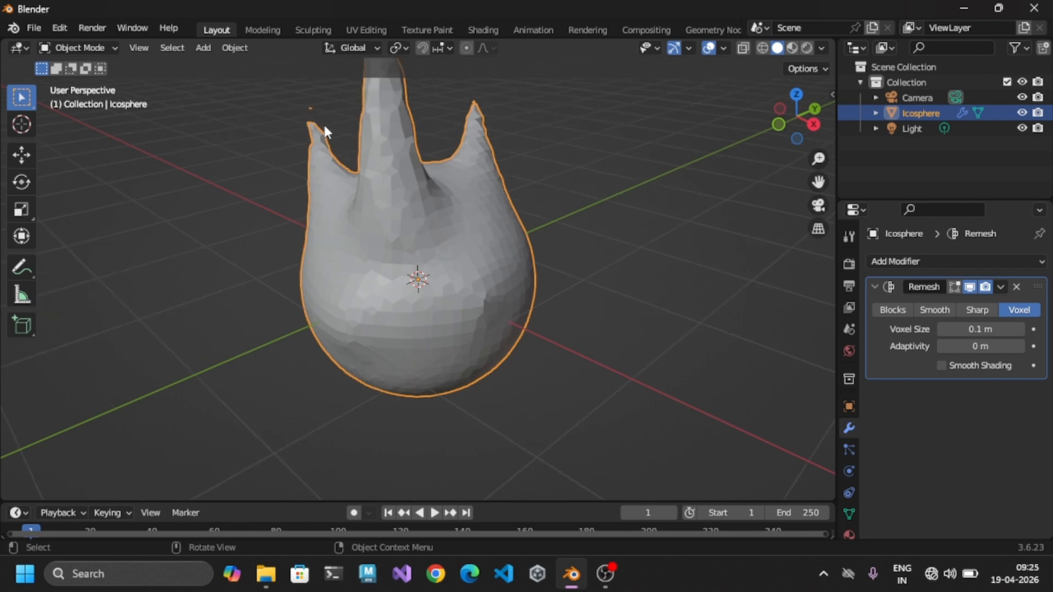
pyautogui.keyDown('shift'); pyautogui.moveTo(237, 332); pyautogui.dragTo(245, 422, button='middle'); pyautogui.keyUp('shift')
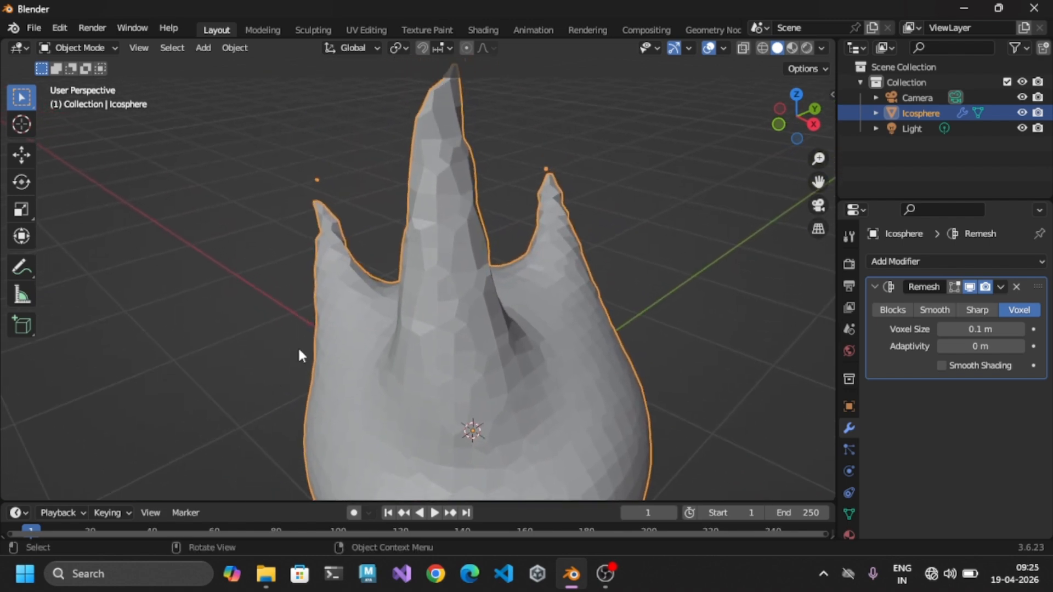
pyautogui.scroll(1, 372, 311)
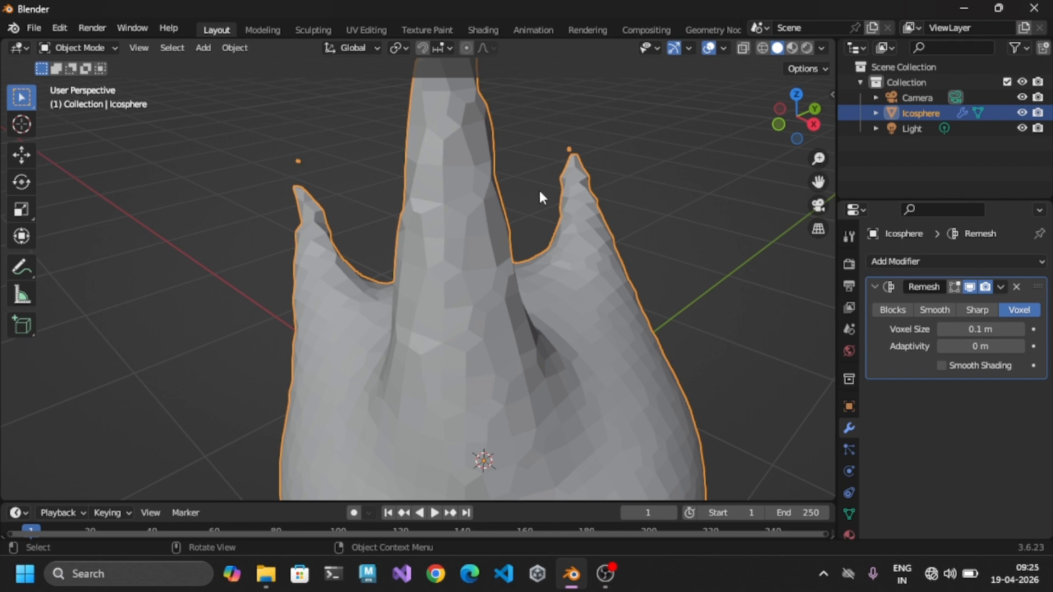
# Set the Remesh modifier back to Blocks mode and toggle Remove Disconnected off and on again.
pyautogui.click(896, 311)
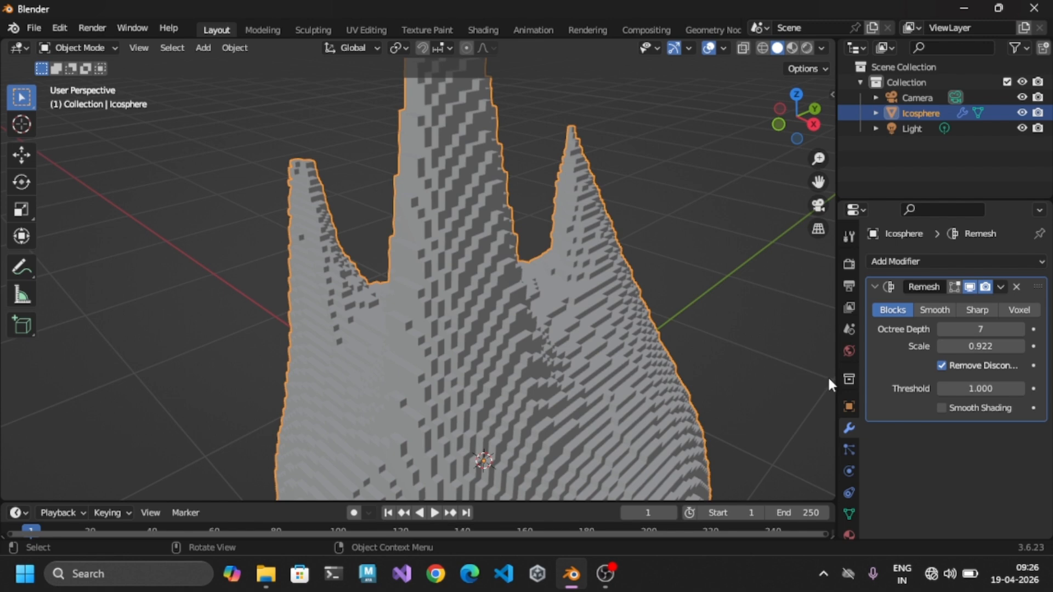
pyautogui.click(941, 365)
pyautogui.click(940, 370)
# Try Smooth Shading on the blocky remeshed surface, compare the look up close and from afar, and turn it off again.
pyautogui.scroll(2, 493, 242)
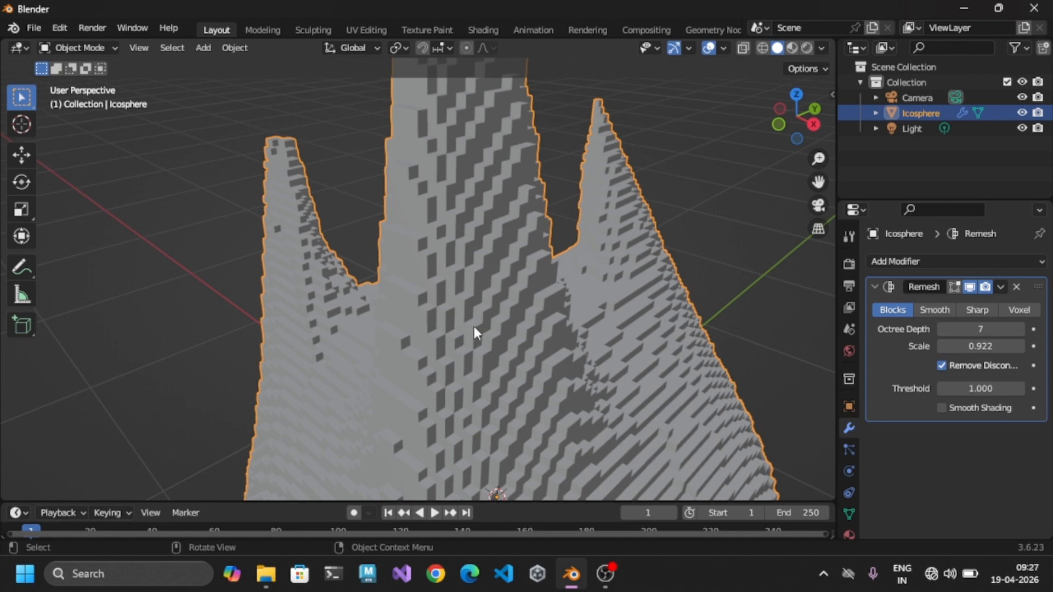
pyautogui.scroll(5, 474, 327)
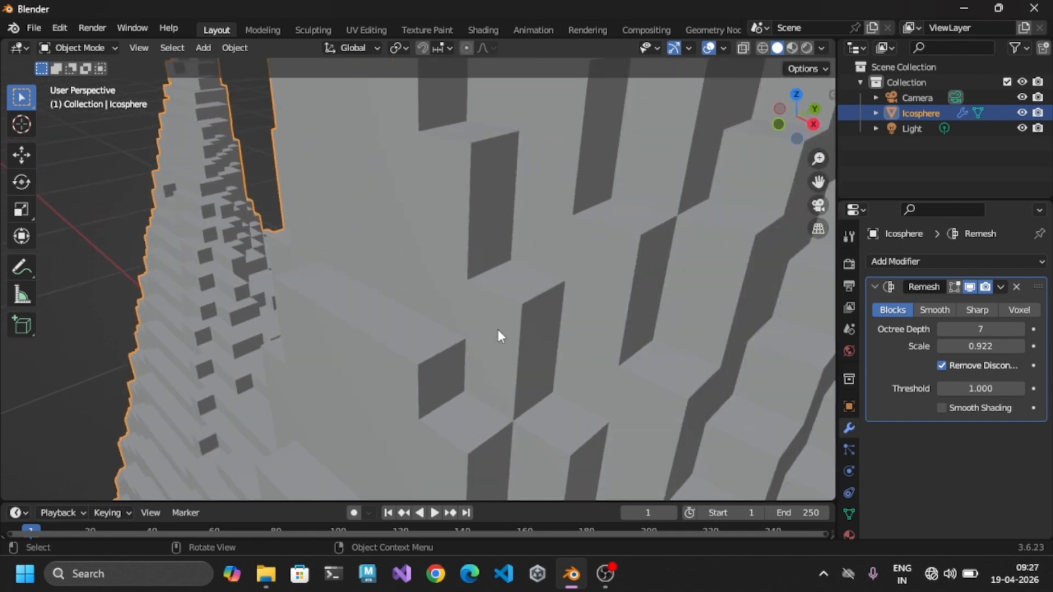
pyautogui.click(940, 409)
pyautogui.scroll(-6, 571, 233)
pyautogui.scroll(3, 445, 329)
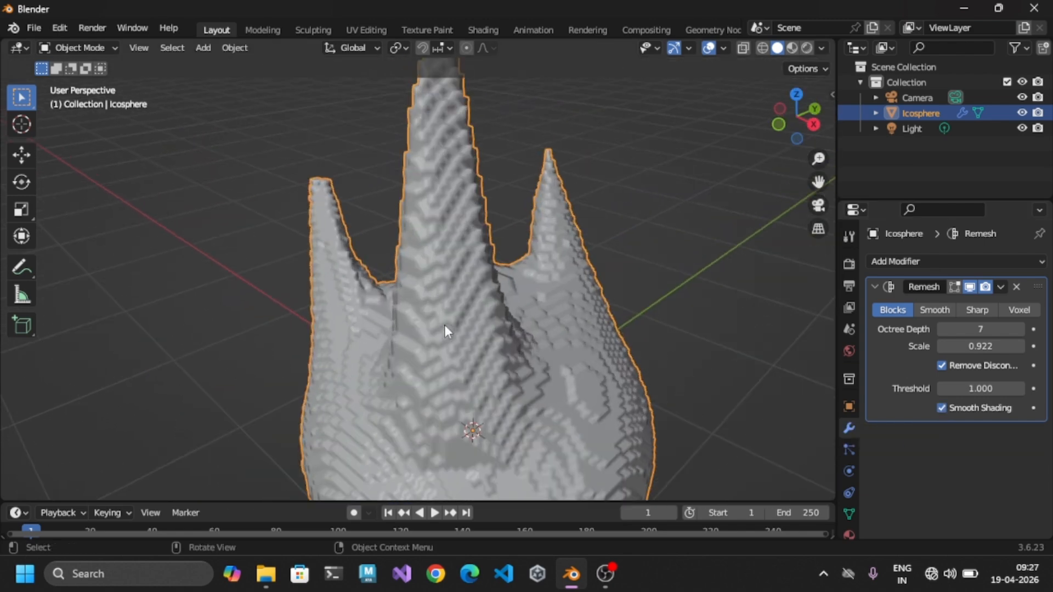
pyautogui.scroll(-4, 444, 324)
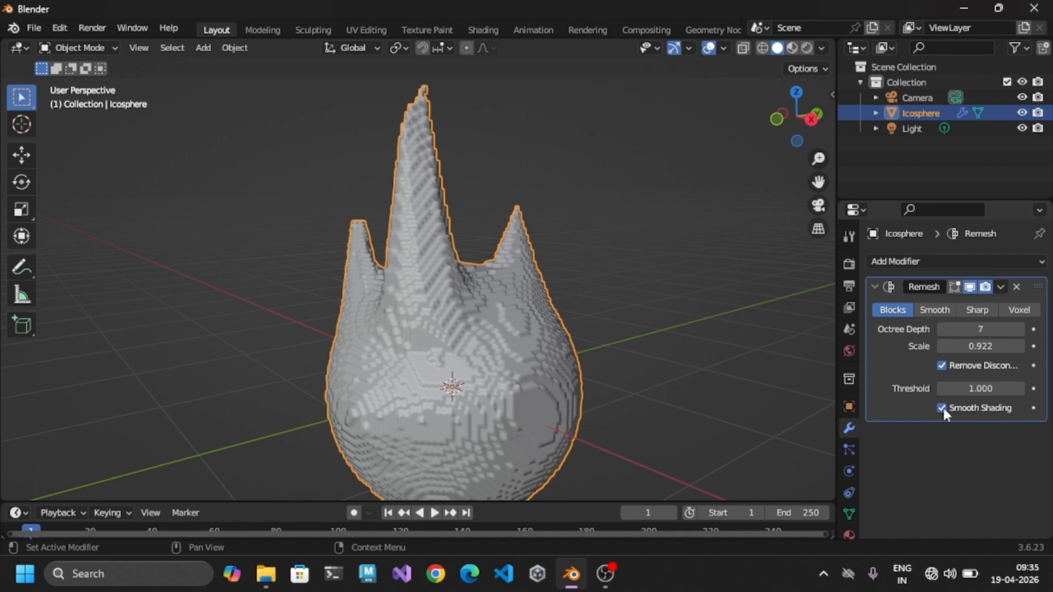
pyautogui.click(942, 408)
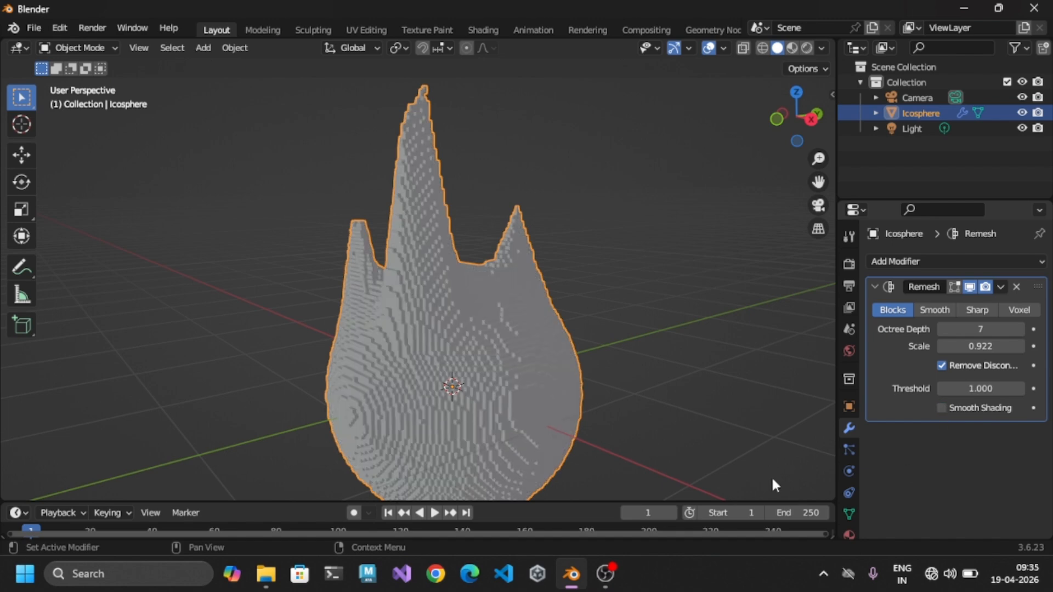
# Switch the Remesh modifier to Smooth mode, reduce its octree depth to 4, and inspect the coarser surface.
pyautogui.click(939, 310)
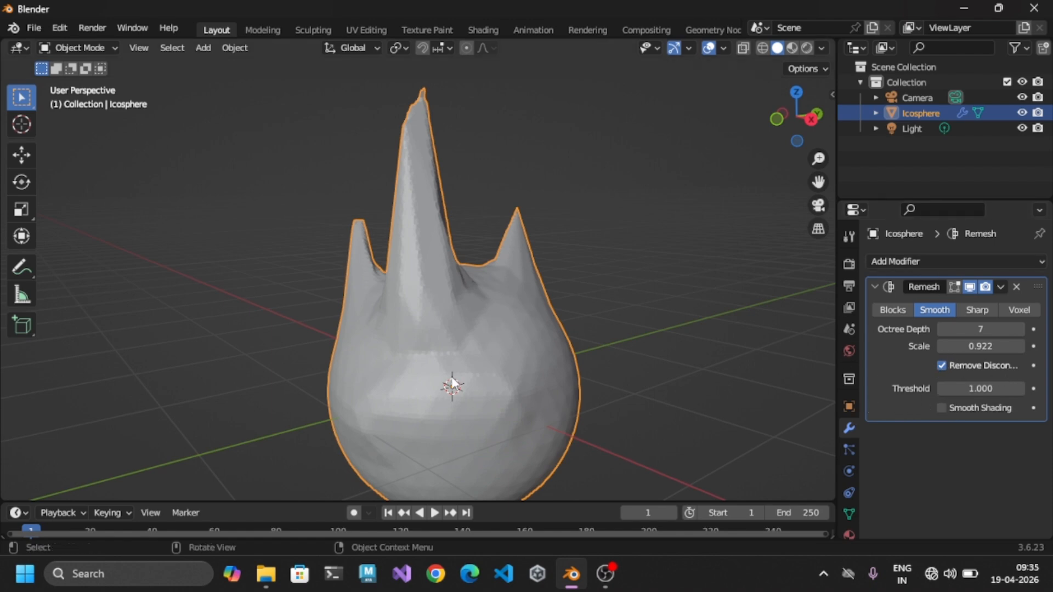
pyautogui.click(943, 328)
pyautogui.click(943, 328)
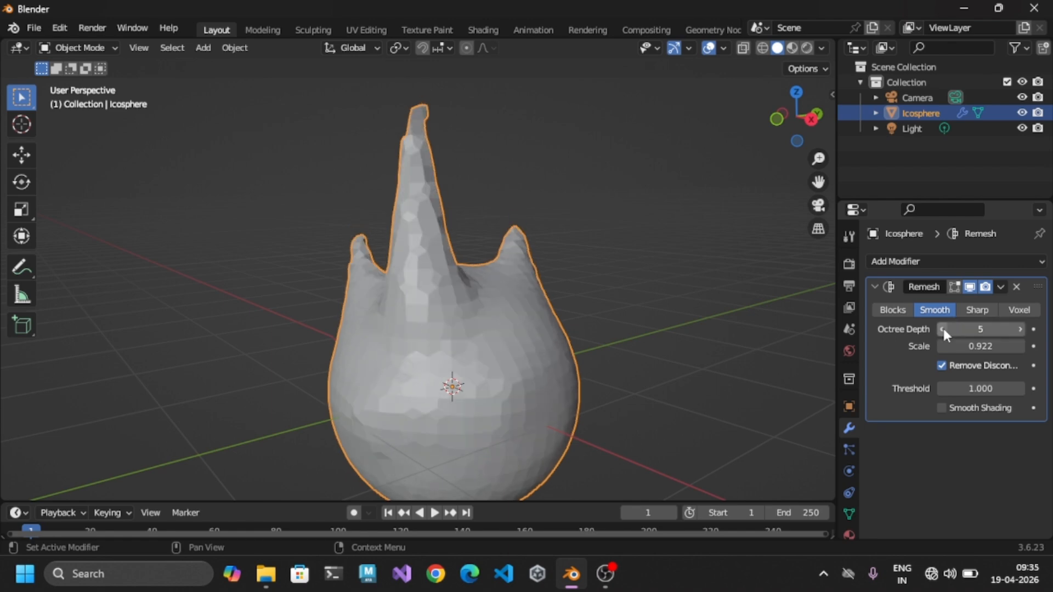
pyautogui.click(943, 328)
pyautogui.scroll(3, 450, 314)
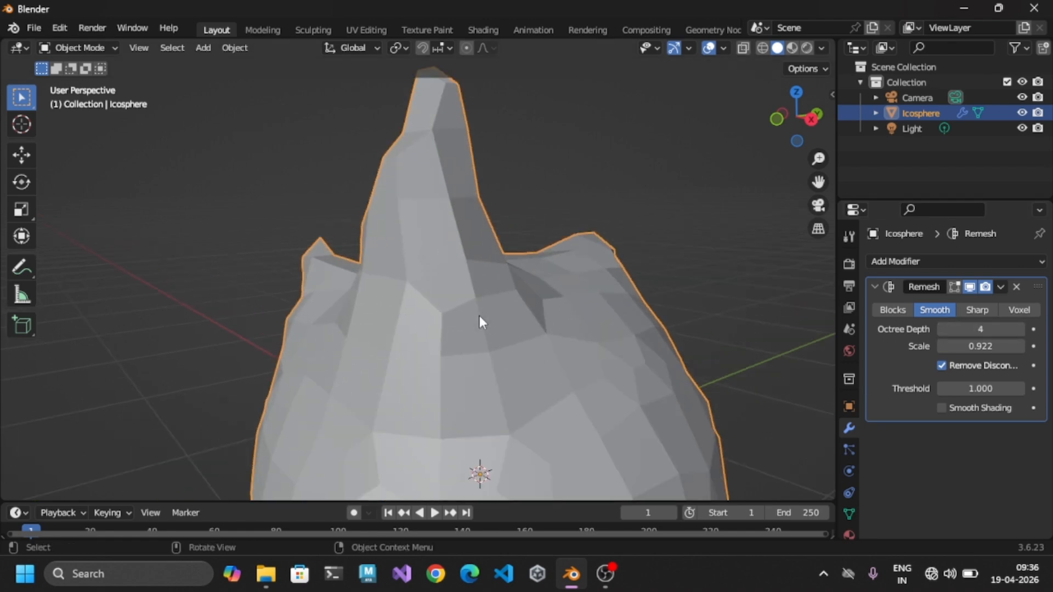
pyautogui.scroll(-1, 481, 322)
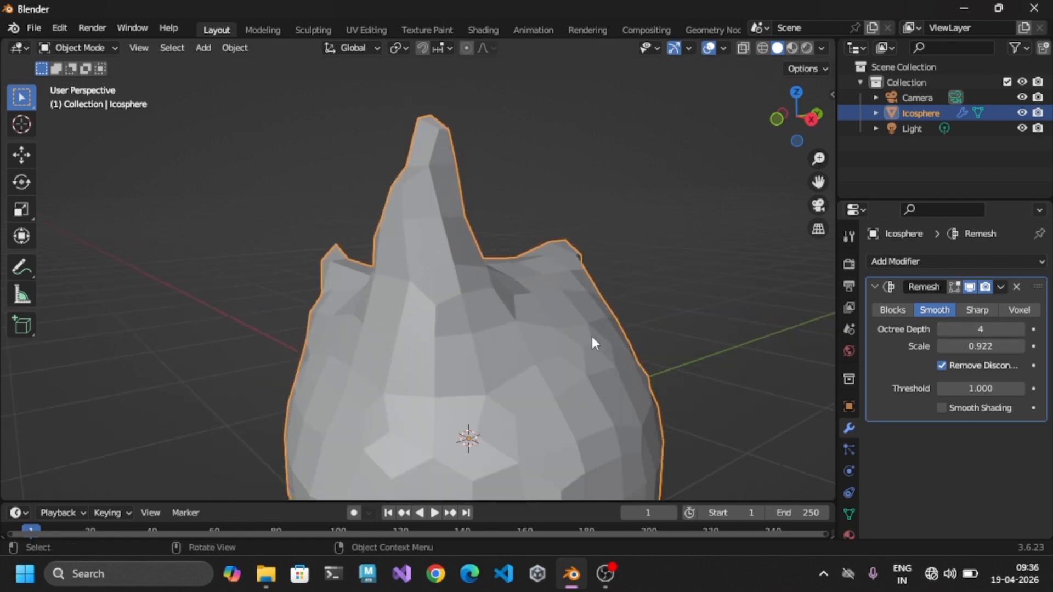
pyautogui.moveTo(626, 388)
pyautogui.mouseDown(button='middle')
pyautogui.moveTo(627, 403)
pyautogui.moveTo(691, 393)
pyautogui.moveTo(557, 405)
pyautogui.moveTo(625, 394)
pyautogui.mouseUp(button='middle')
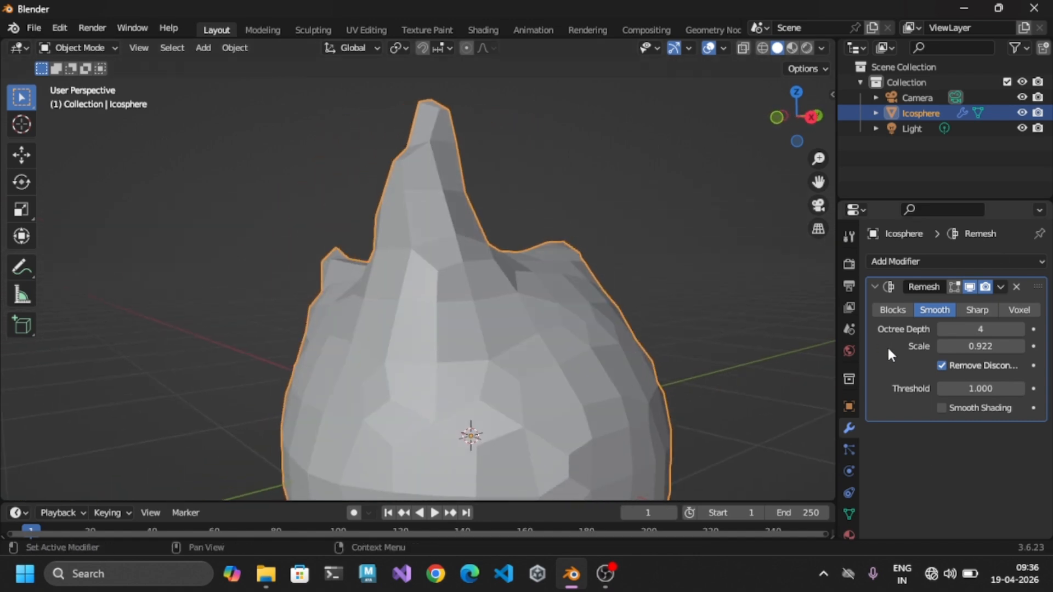
# Turn on Smooth Shading for the Smooth-mode remesh at octree depth 4 and inspect the spiked sphere from several sides.
pyautogui.scroll(-2, 560, 345)
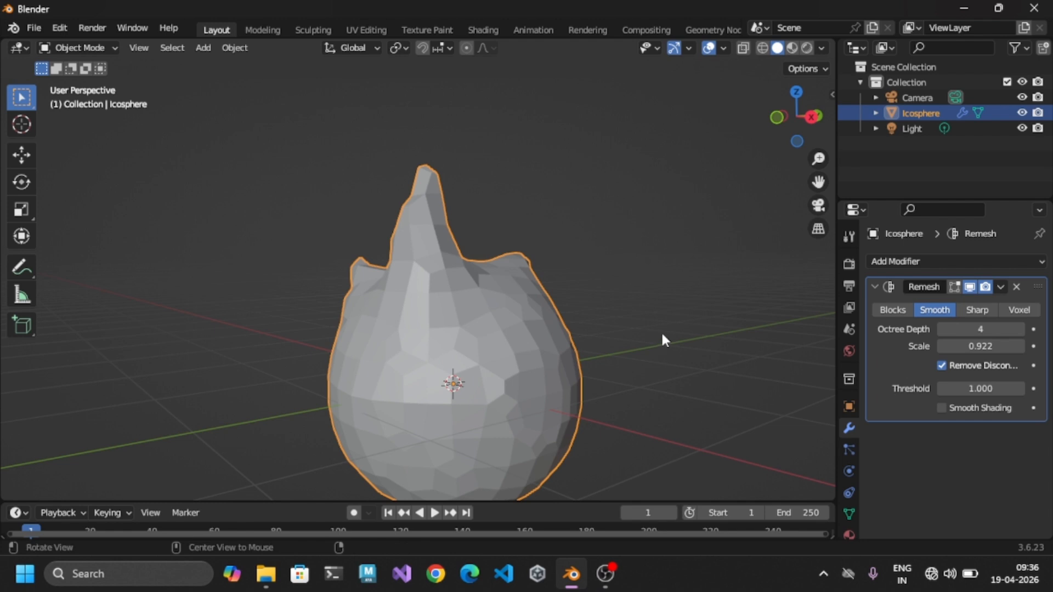
pyautogui.moveTo(661, 336); pyautogui.dragTo(505, 436, button='middle')
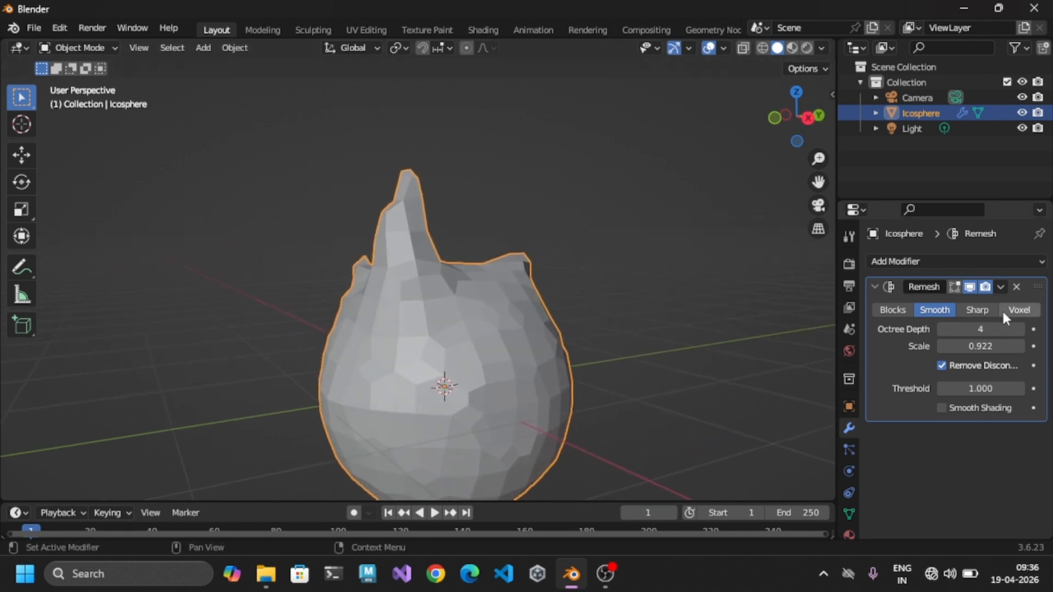
pyautogui.click(942, 407)
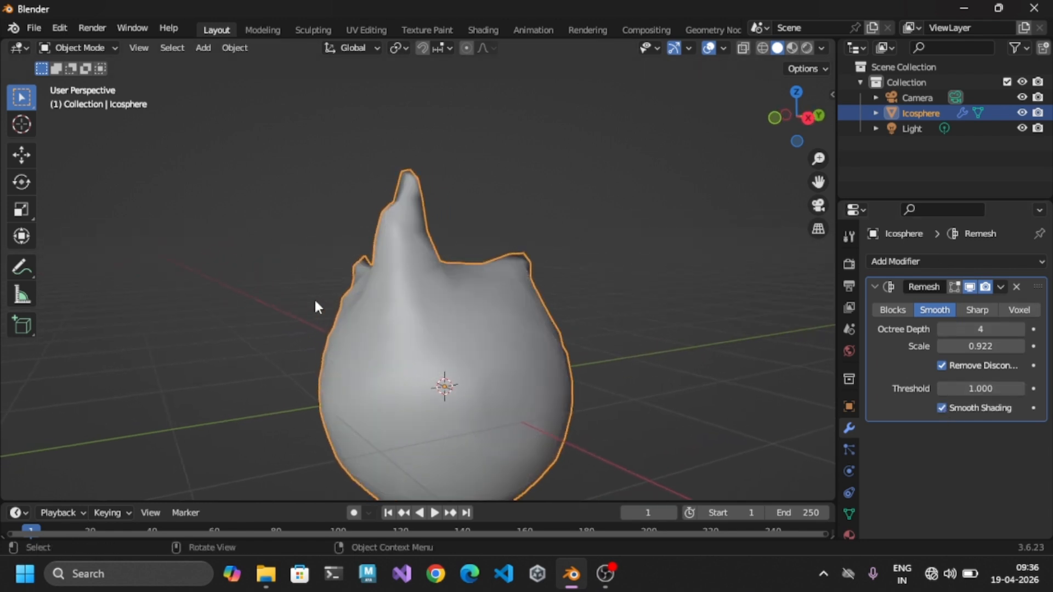
pyautogui.moveTo(315, 301)
pyautogui.mouseDown(button='middle')
pyautogui.moveTo(511, 290)
pyautogui.moveTo(144, 287)
pyautogui.moveTo(579, 294)
pyautogui.moveTo(583, 237)
pyautogui.moveTo(671, 268)
pyautogui.moveTo(314, 335)
pyautogui.moveTo(537, 346)
pyautogui.moveTo(460, 319)
pyautogui.mouseUp(button='middle')
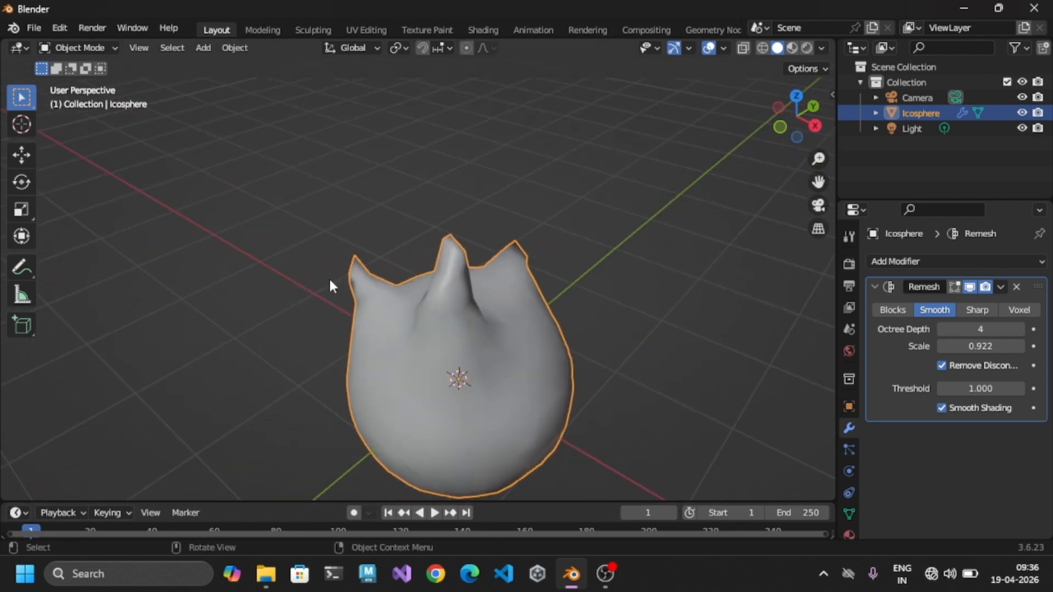
# Try an octree depth of 7 on the smooth-shaded remesh, look at the spikes, and set the depth back to 4.
pyautogui.click(1019, 331)
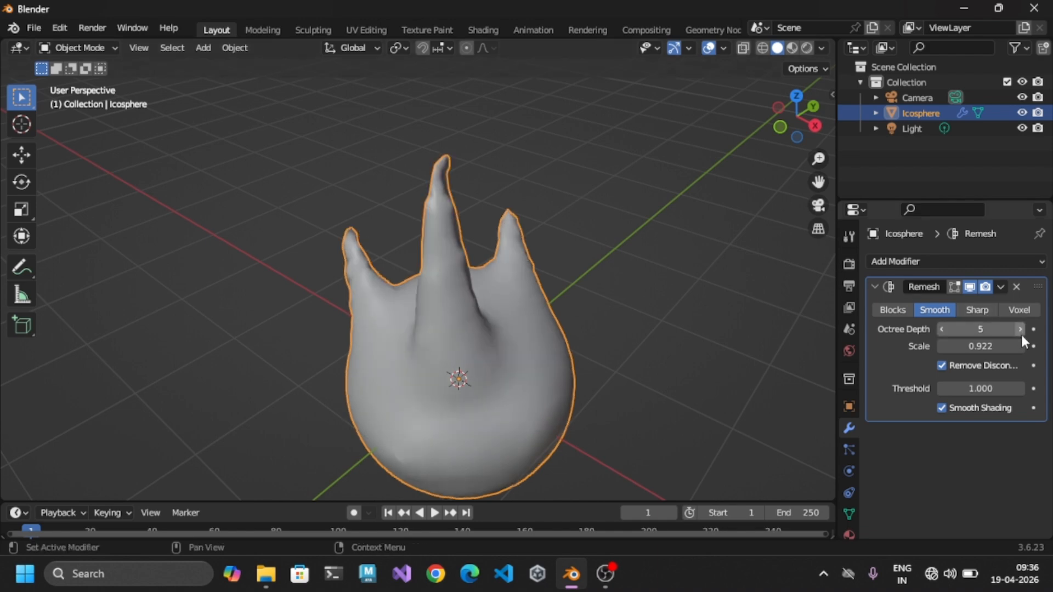
pyautogui.moveTo(713, 340); pyautogui.dragTo(680, 318, button='middle')
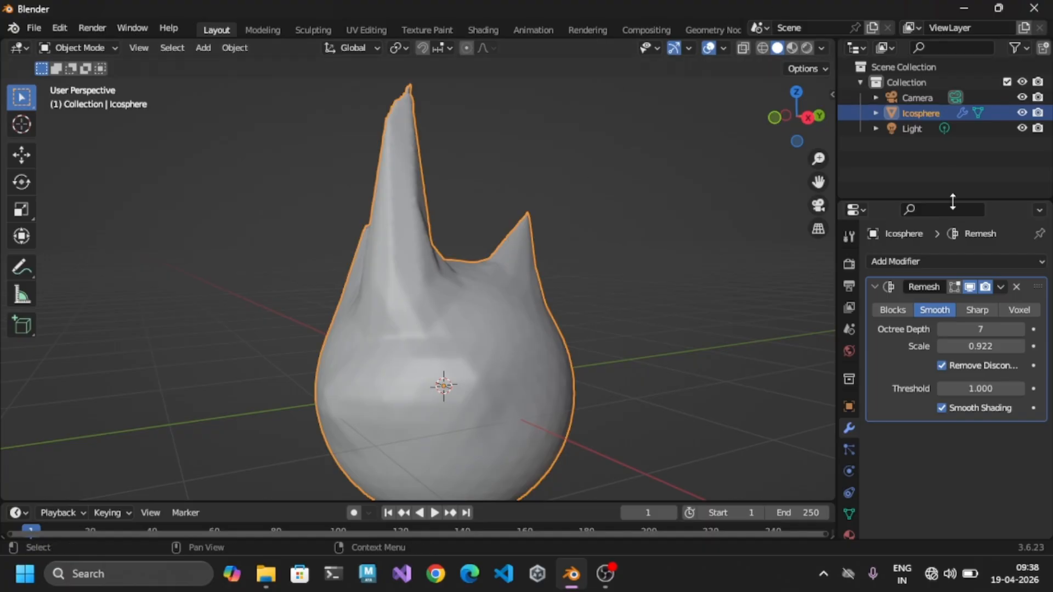
pyautogui.click(942, 328)
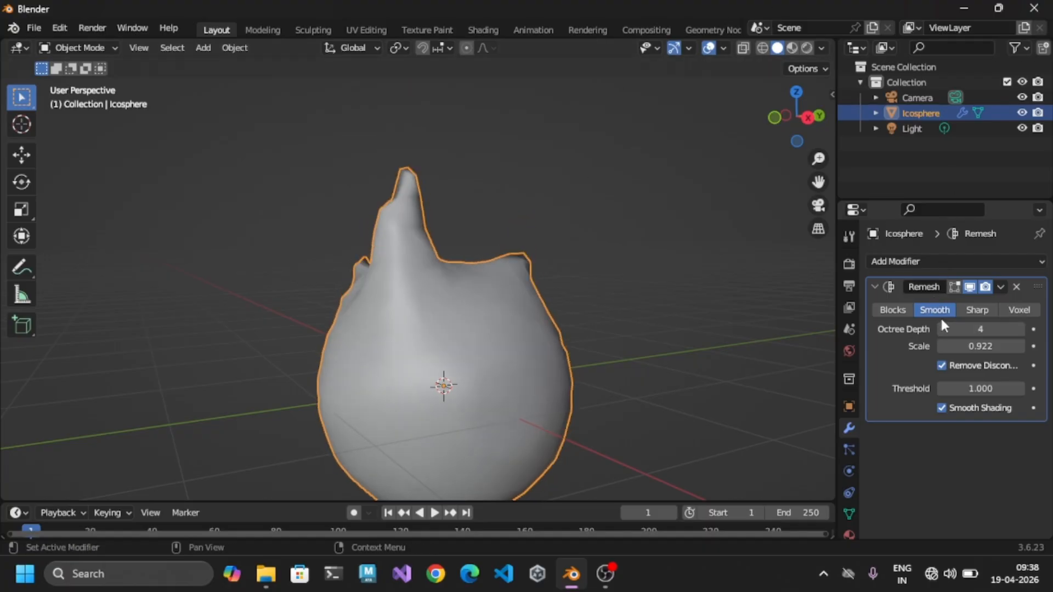
# Turn off the Remesh modifier's Smooth Shading and examine the faceted surface up close.
pyautogui.click(941, 410)
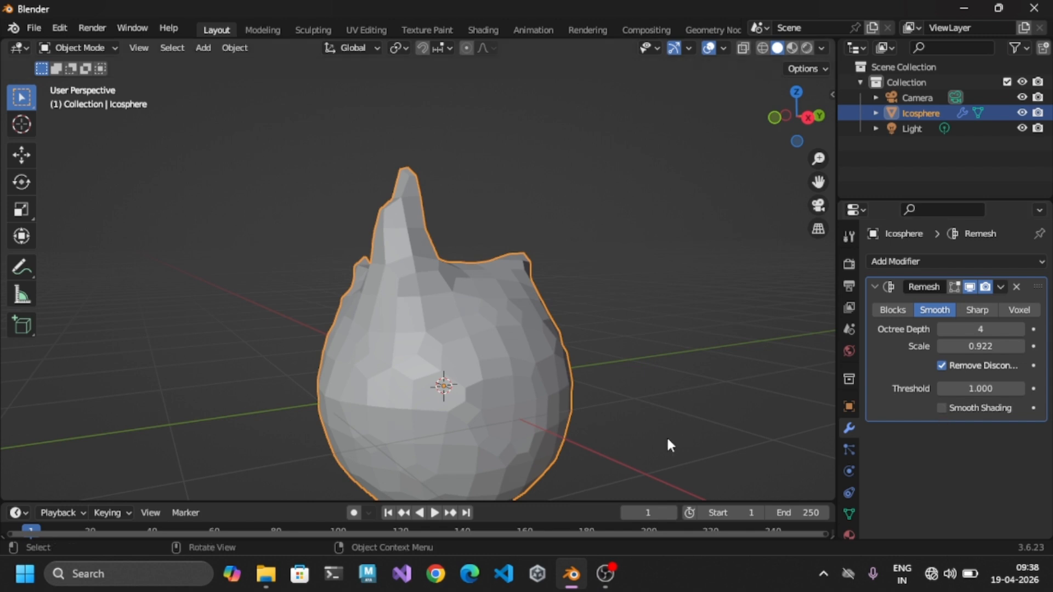
pyautogui.scroll(1, 527, 377)
pyautogui.scroll(1, 528, 377)
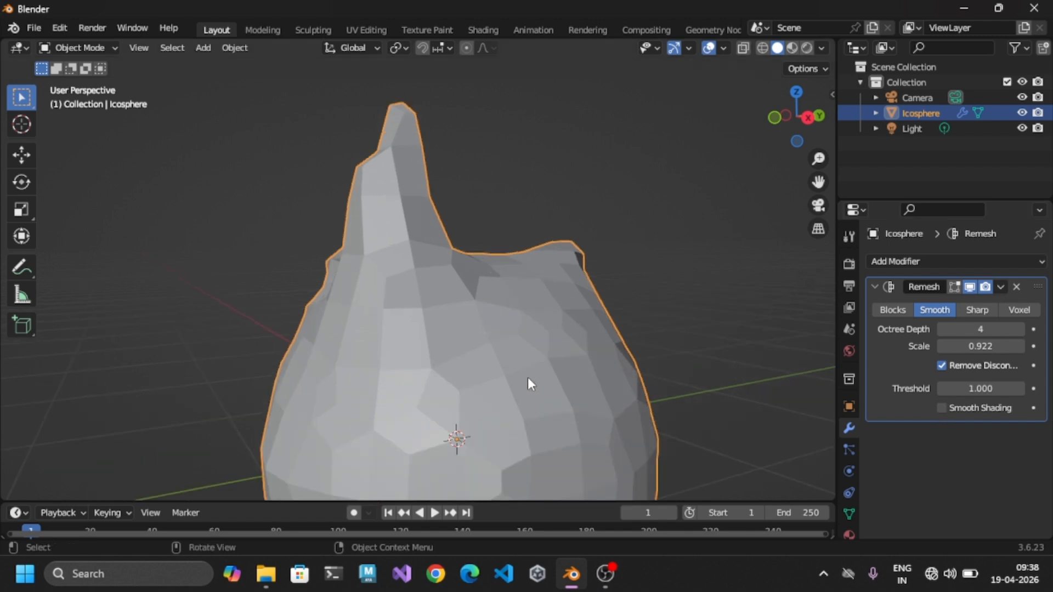
pyautogui.scroll(-1, 542, 373)
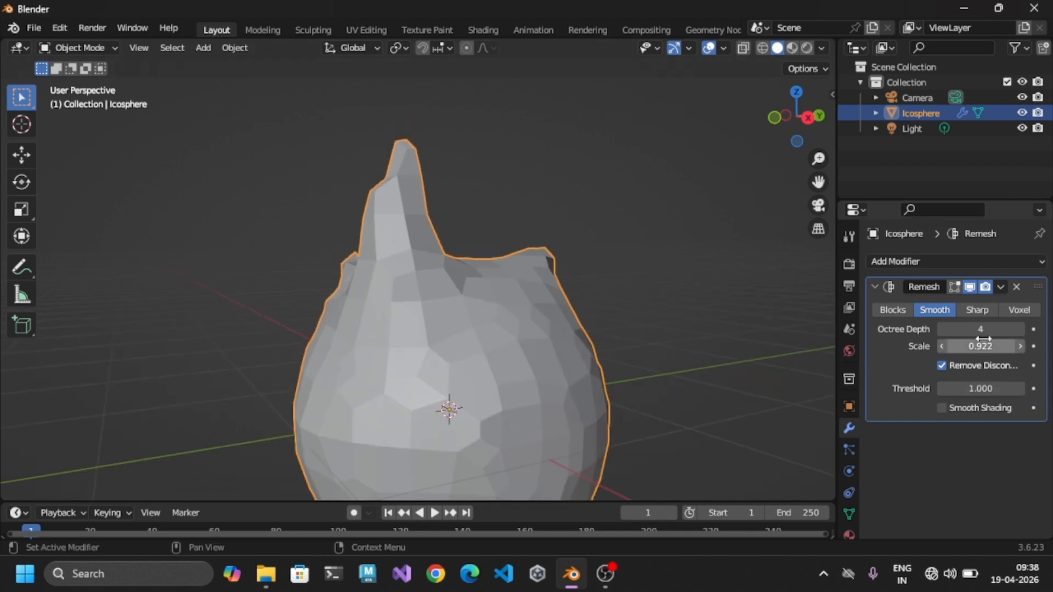
# Lower the Remesh scale to 0.801 to compare the spike shapes, and raise it to 0.990.
pyautogui.moveTo(987, 347); pyautogui.dragTo(887, 347)
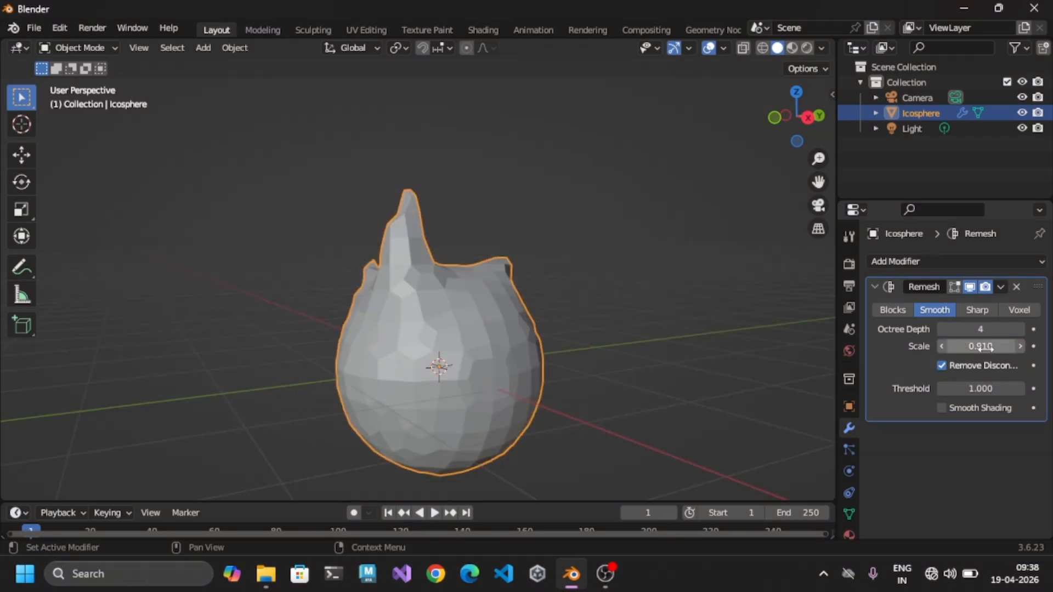
pyautogui.moveTo(980, 347); pyautogui.dragTo(921, 346)
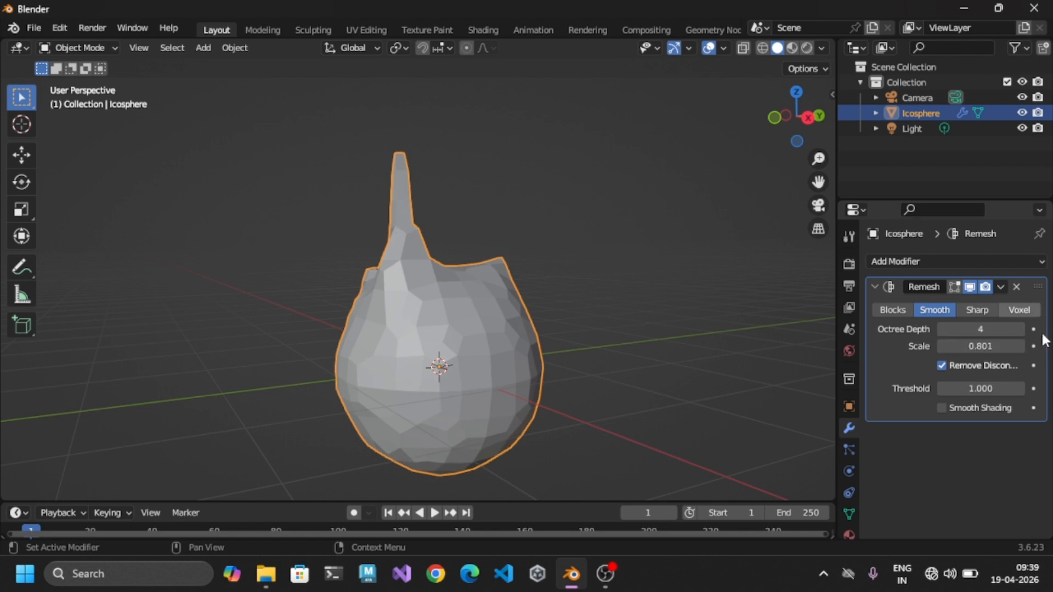
pyautogui.moveTo(987, 346); pyautogui.dragTo(1023, 346)
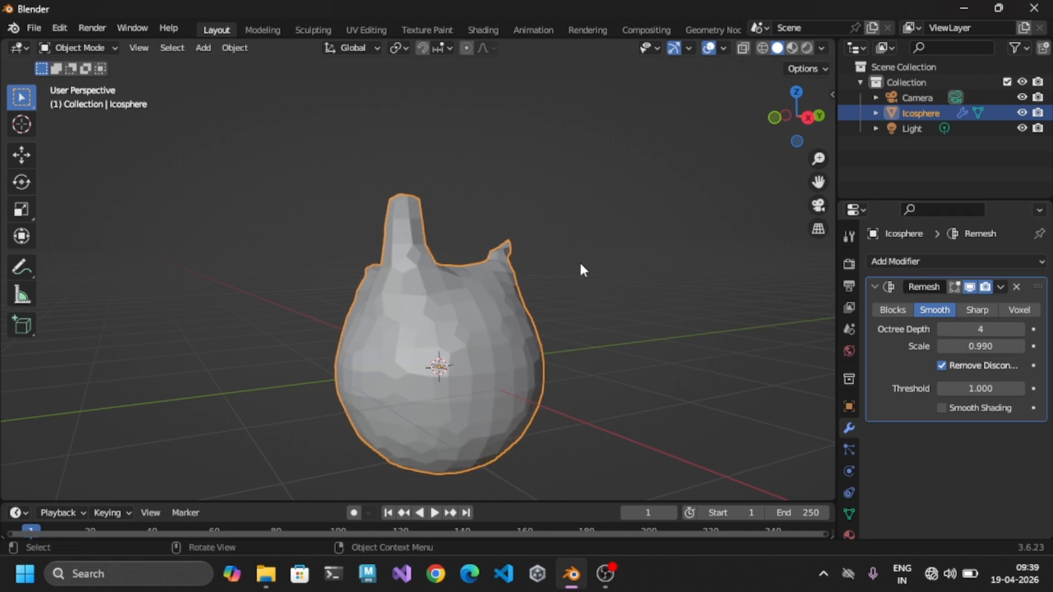
# Switch the Remesh modifier to Sharp mode and raise its octree depth to 7.
pyautogui.click(974, 311)
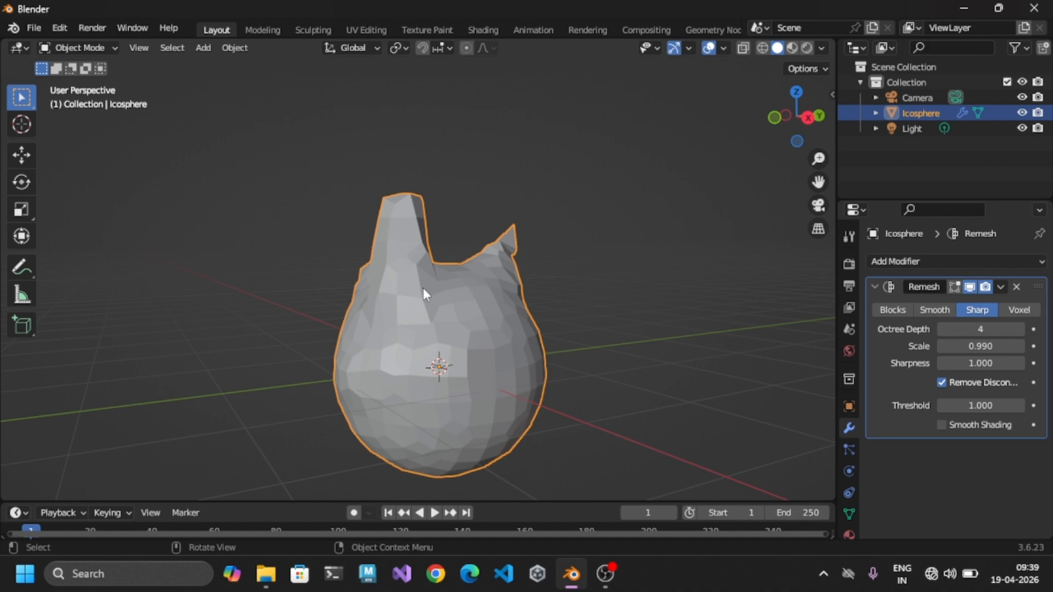
pyautogui.moveTo(422, 287); pyautogui.dragTo(477, 219, button='middle')
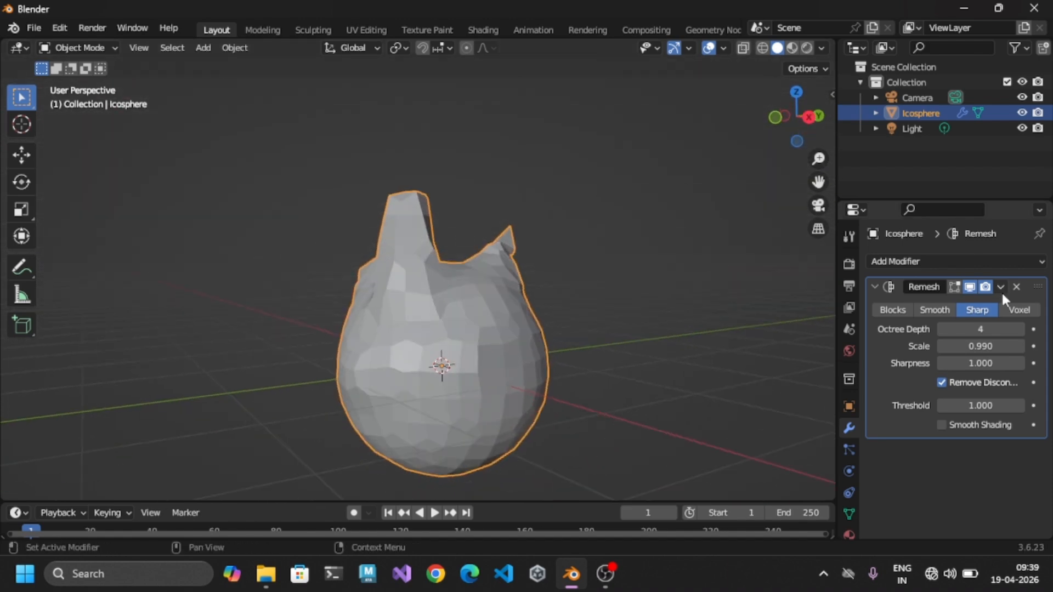
pyautogui.click(1020, 329)
pyautogui.click(1019, 329)
pyautogui.click(1019, 328)
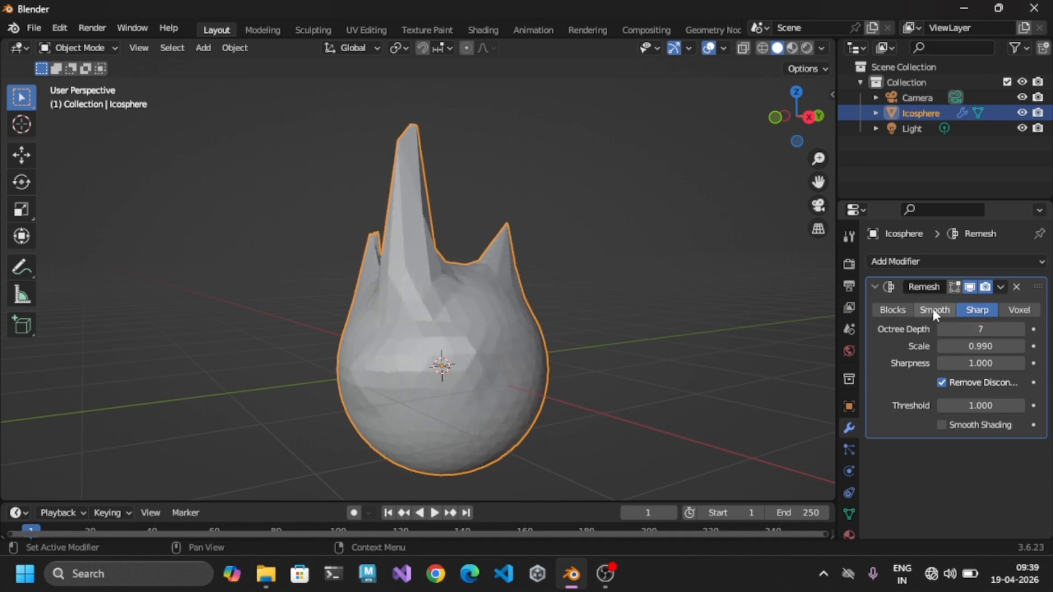
# Compare the tall spike's tip up close in Sharp and Smooth modes, ending back in Sharp mode.
pyautogui.scroll(2, 405, 134)
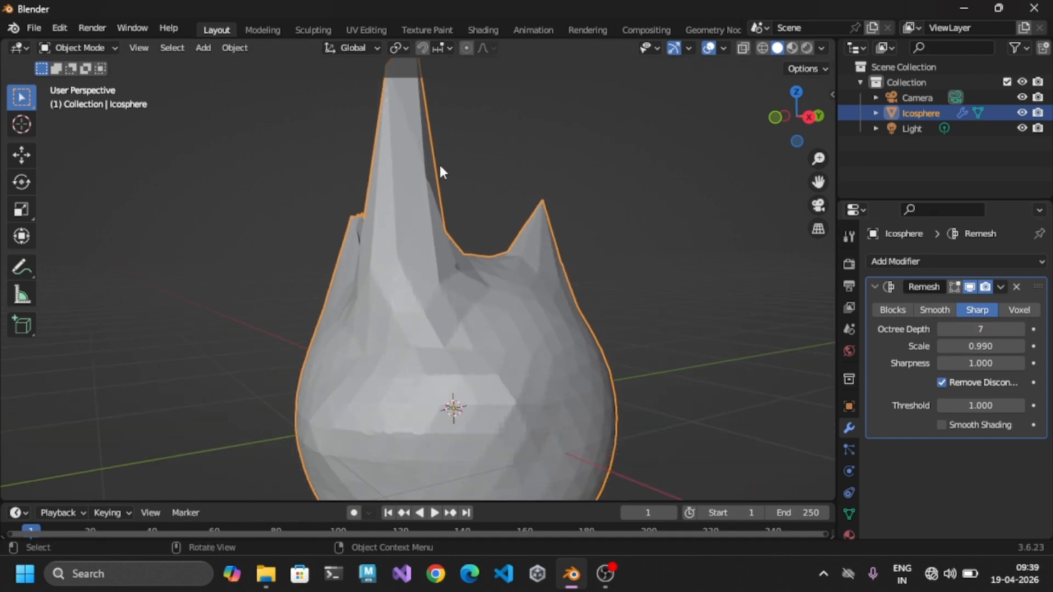
pyautogui.keyDown('shift'); pyautogui.moveTo(435, 169); pyautogui.dragTo(448, 294, button='middle'); pyautogui.keyUp('shift')
pyautogui.scroll(2, 406, 199)
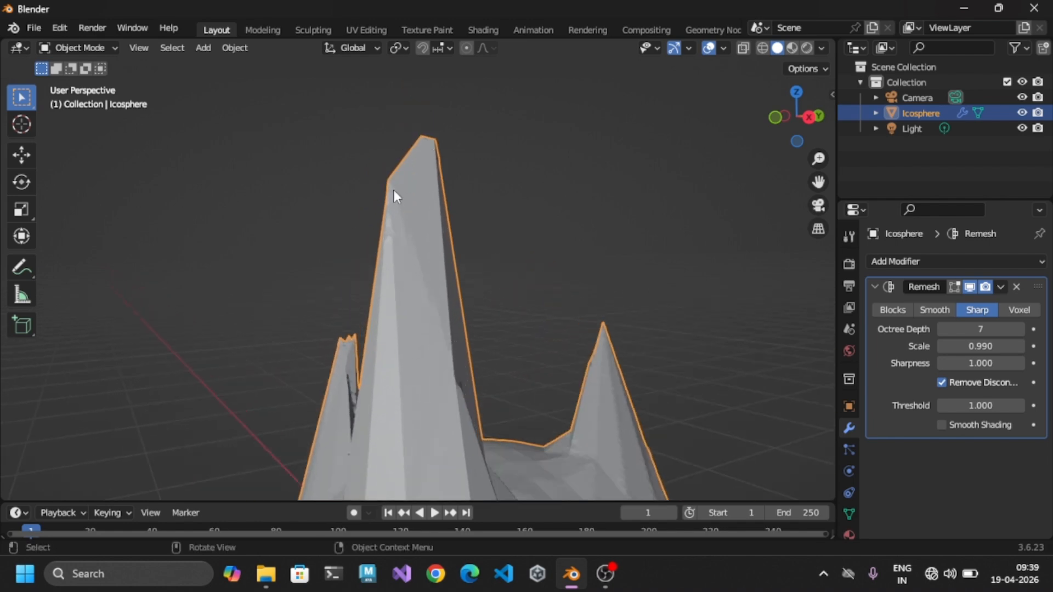
pyautogui.click(944, 310)
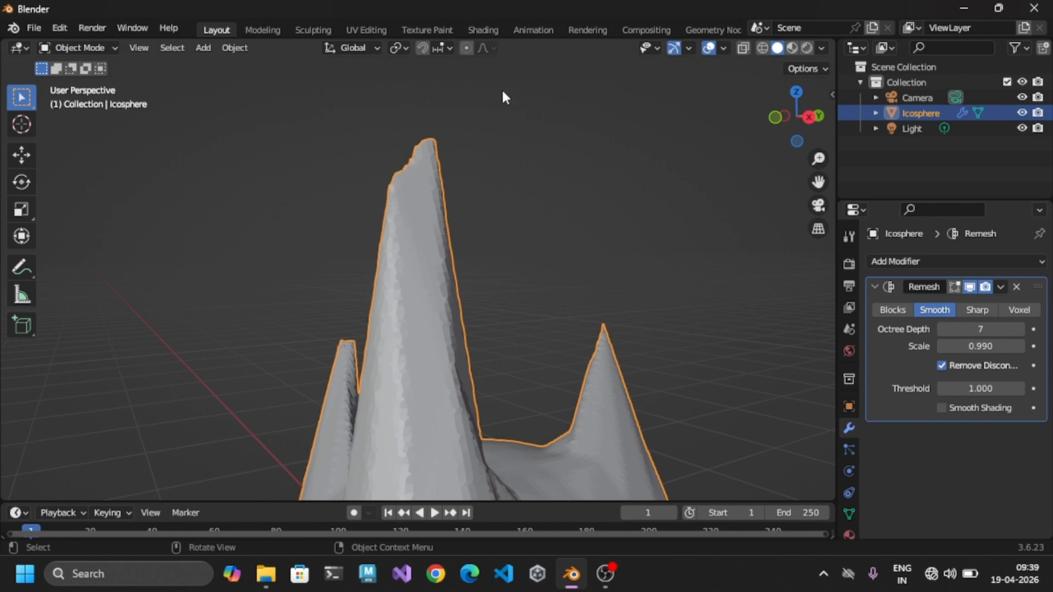
pyautogui.click(980, 309)
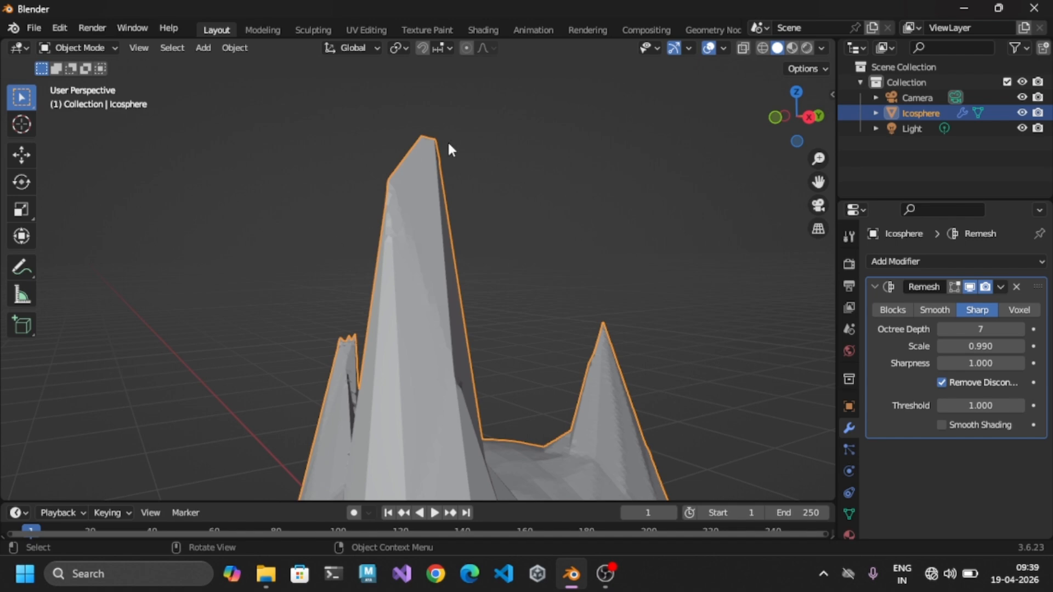
# Set the Remesh sharpness to 0 and examine the edges of the spikes up close from several angles.
pyautogui.moveTo(468, 357); pyautogui.dragTo(531, 395, button='middle')
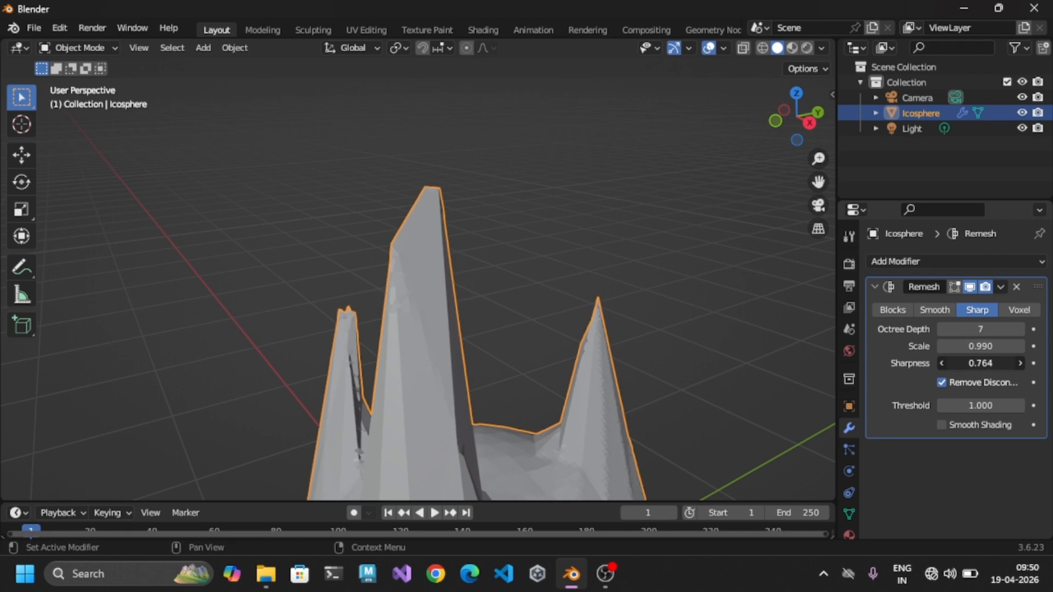
pyautogui.moveTo(980, 364); pyautogui.dragTo(948, 364)
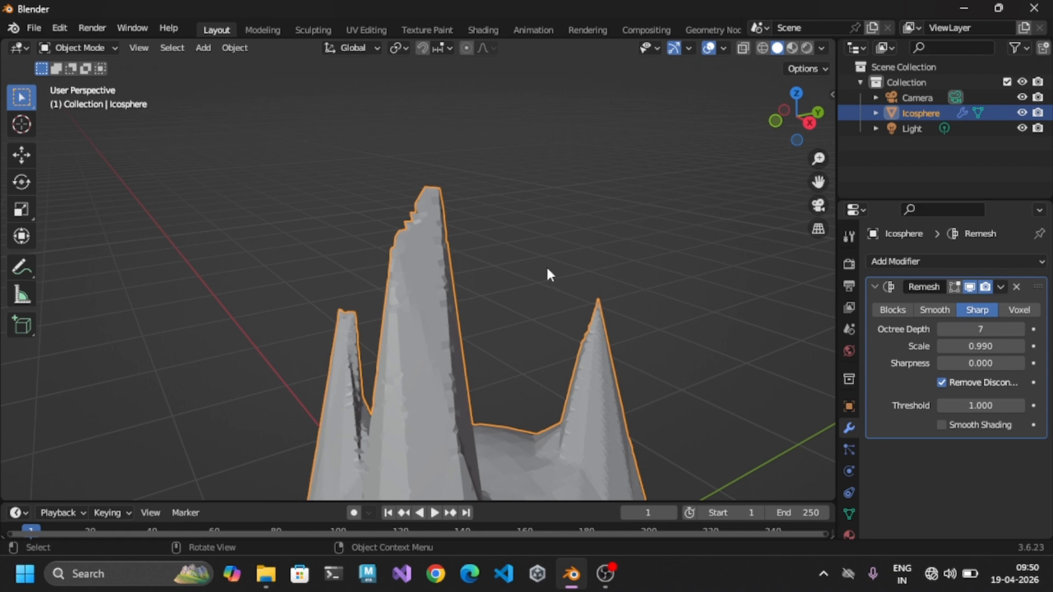
pyautogui.moveTo(546, 266); pyautogui.dragTo(583, 296, button='middle')
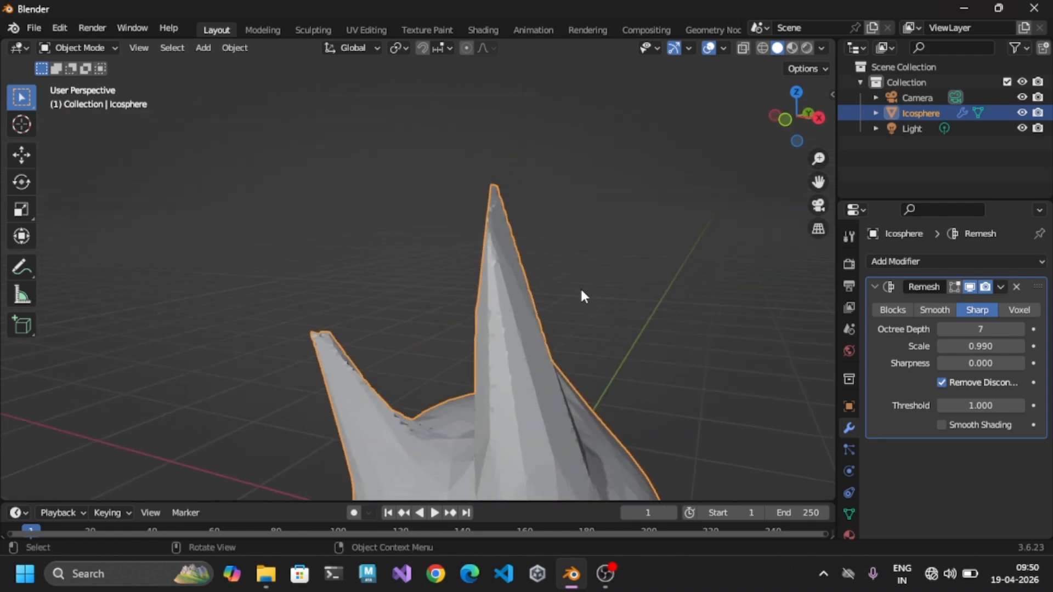
pyautogui.scroll(-2, 581, 296)
pyautogui.scroll(5, 494, 309)
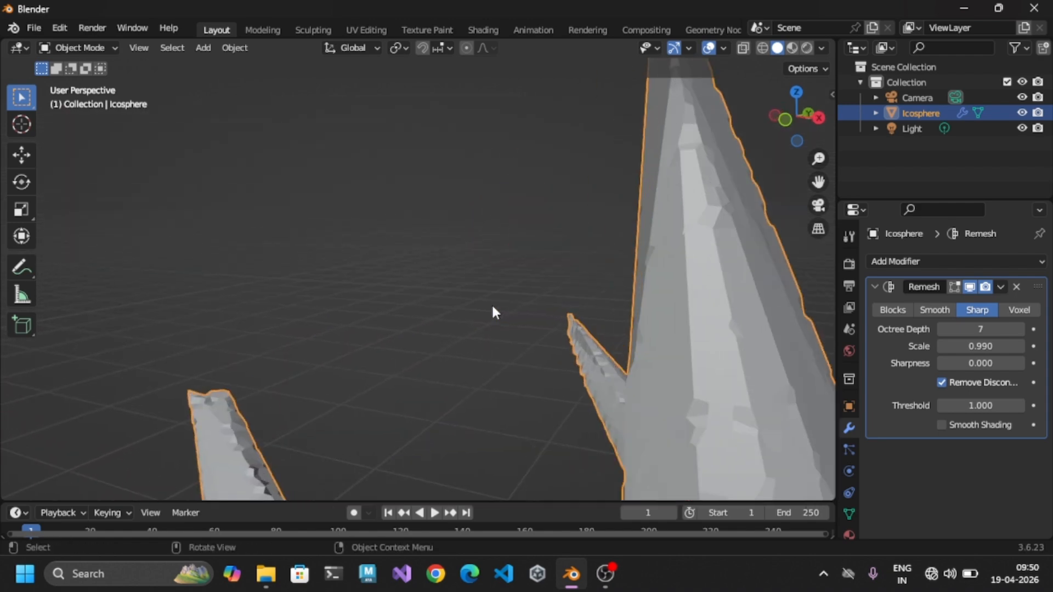
pyautogui.scroll(1, 492, 306)
pyautogui.scroll(-4, 499, 305)
pyautogui.moveTo(618, 300); pyautogui.dragTo(574, 304, button='middle')
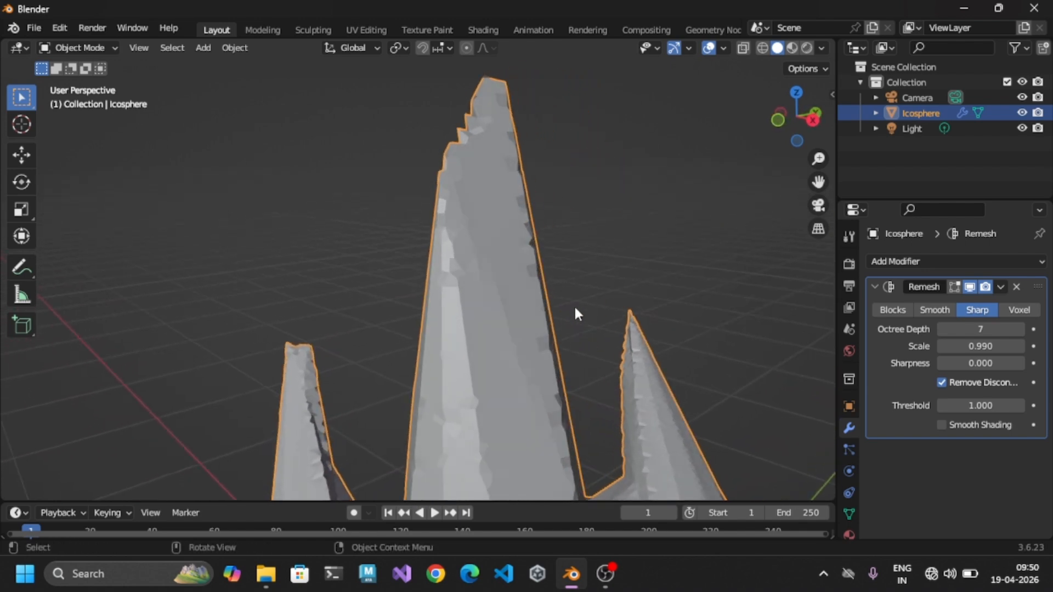
# Deselect the icosphere to view the spikes with Smooth Shading turned on, and set the Remesh sharpness to 1.
pyautogui.click(626, 249)
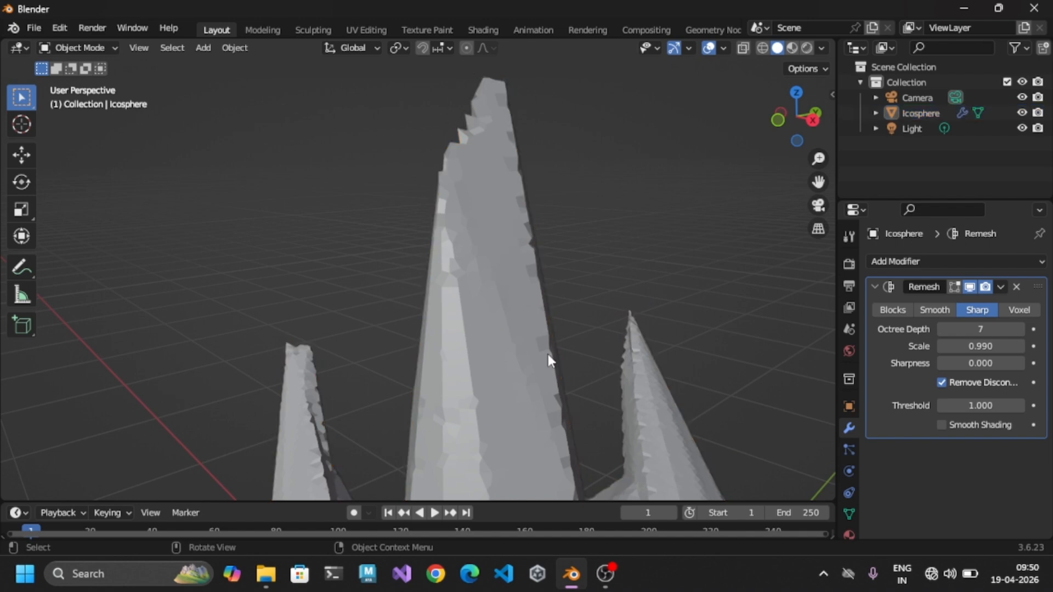
pyautogui.click(940, 428)
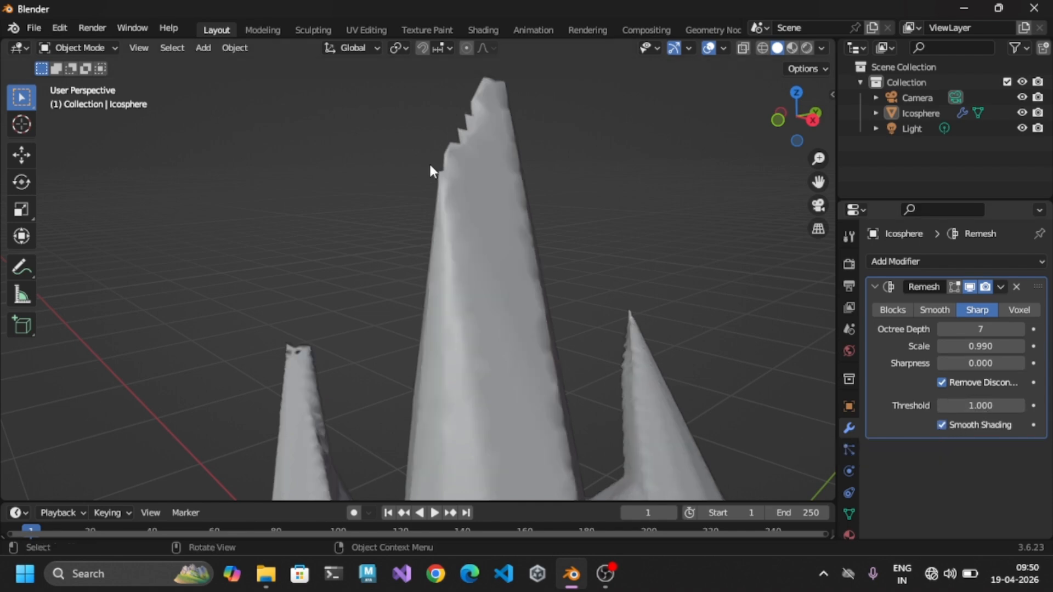
pyautogui.click(973, 363)
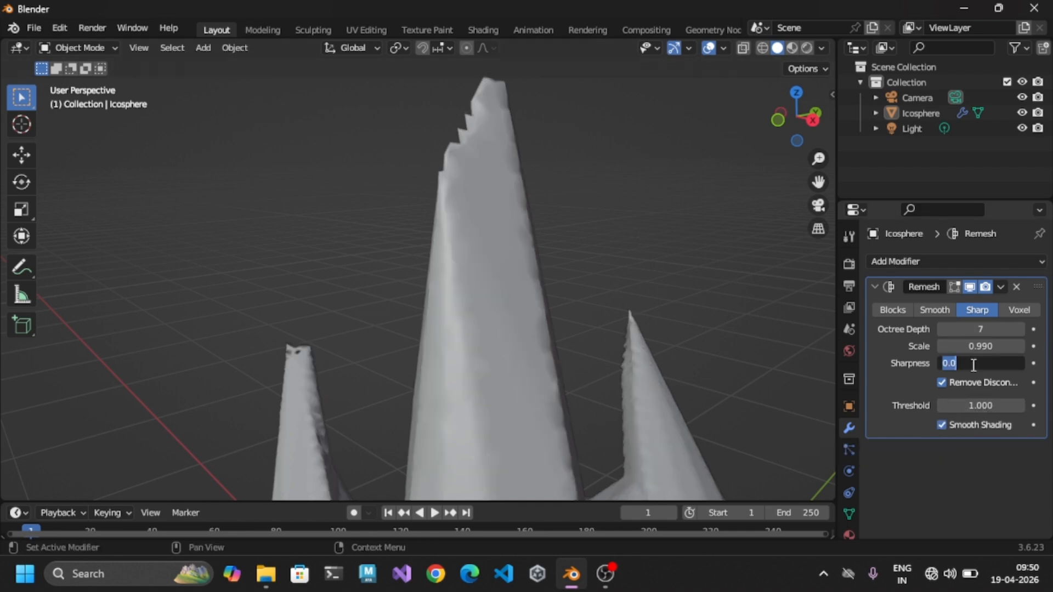
pyautogui.write('1')
pyautogui.press('Return')
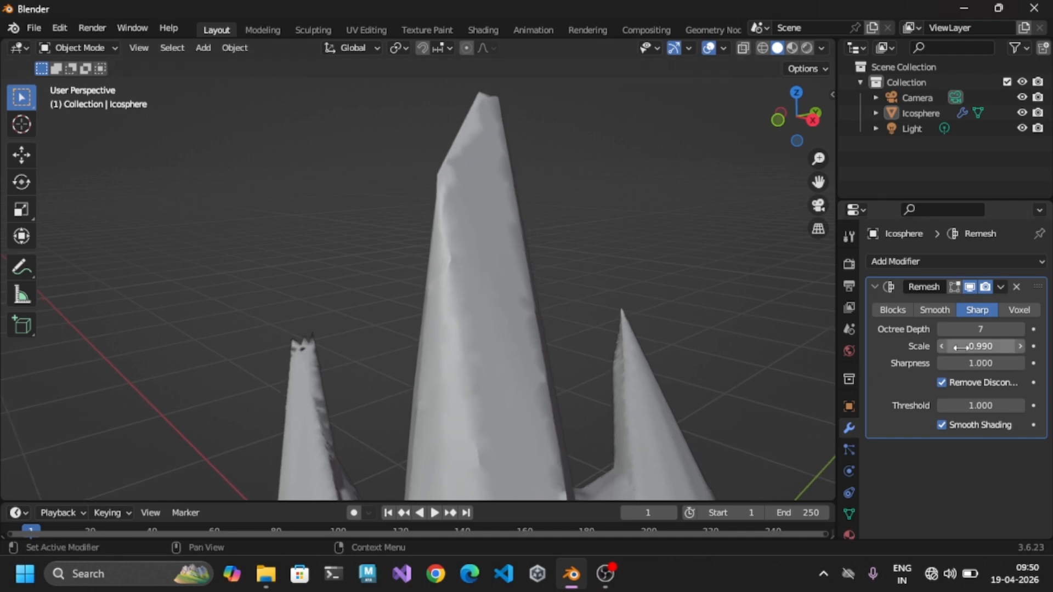
# Set the octree depth to 5 with Smooth Shading off, and try a threshold of 0.952.
pyautogui.moveTo(999, 331); pyautogui.dragTo(972, 330)
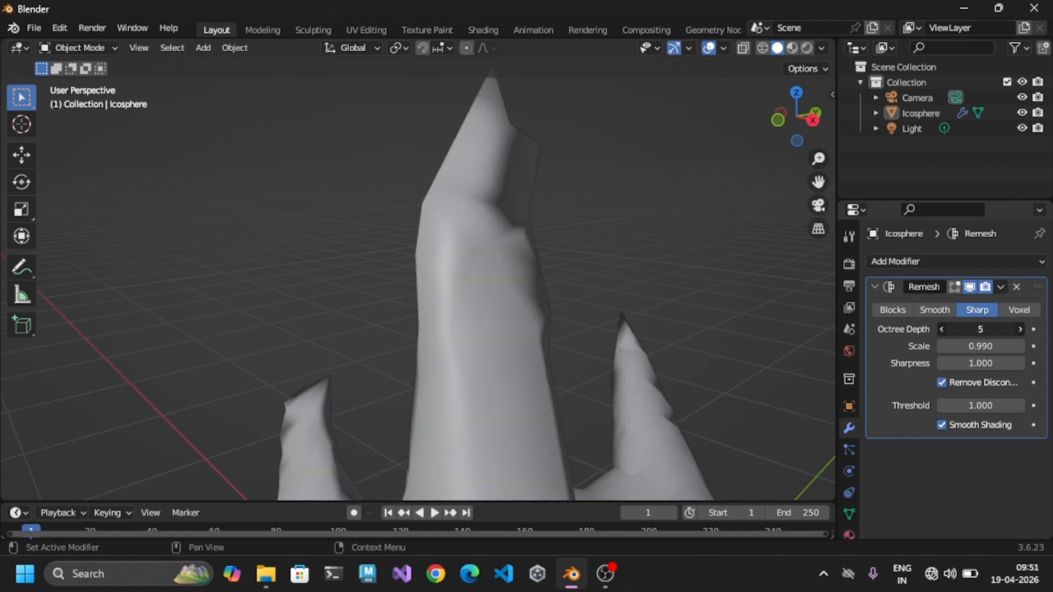
pyautogui.click(942, 425)
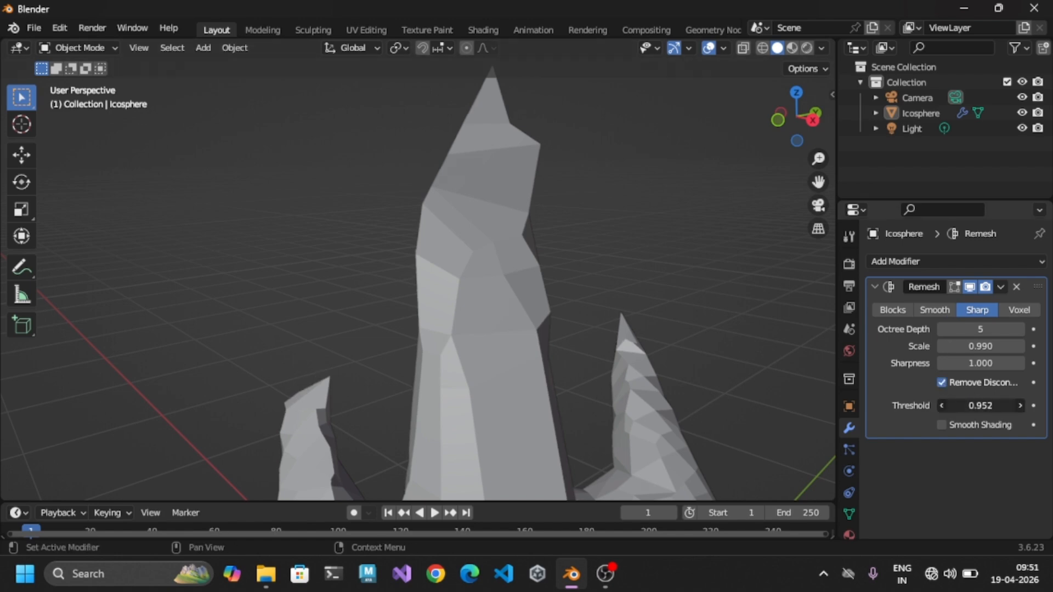
pyautogui.moveTo(981, 405)
pyautogui.mouseDown()
pyautogui.moveTo(1003, 405)
pyautogui.moveTo(980, 406)
pyautogui.mouseUp()
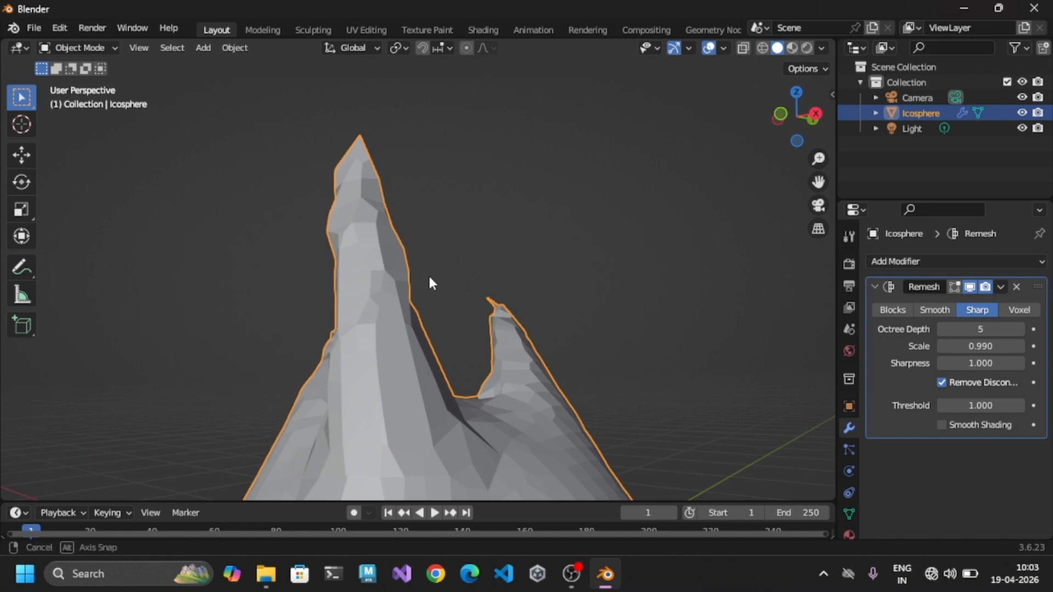
# View the whole spiked sphere from other sides and switch the Remesh modifier to Voxel mode.
pyautogui.moveTo(429, 274); pyautogui.dragTo(472, 279, button='middle')
pyautogui.keyDown('alt'); pyautogui.moveTo(472, 278); pyautogui.dragTo(469, 277); pyautogui.keyUp('alt')
pyautogui.scroll(-7, 468, 278)
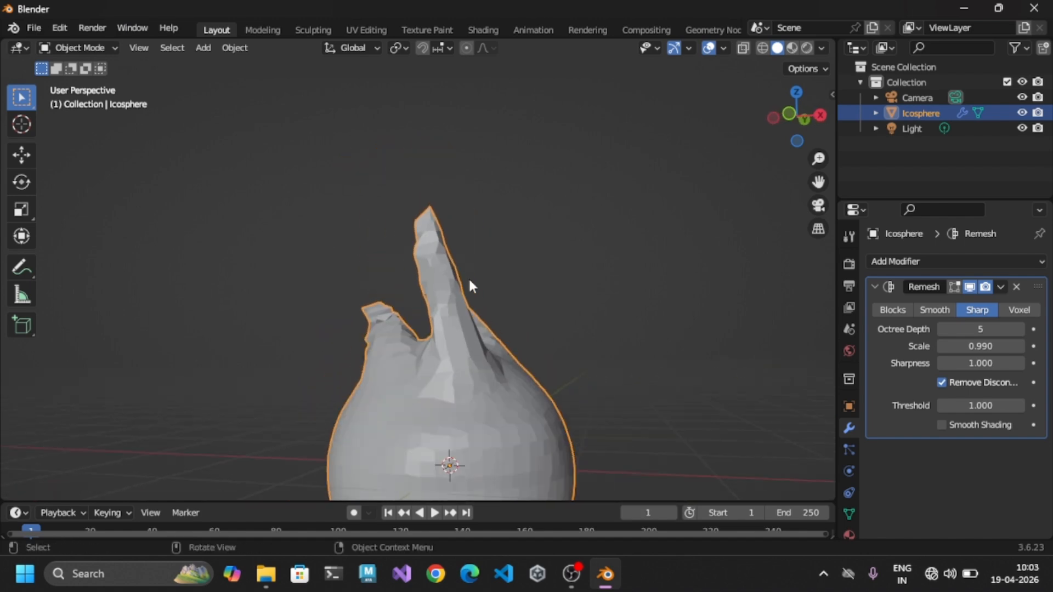
pyautogui.keyDown('alt'); pyautogui.moveTo(518, 321); pyautogui.dragTo(455, 342); pyautogui.keyUp('alt')
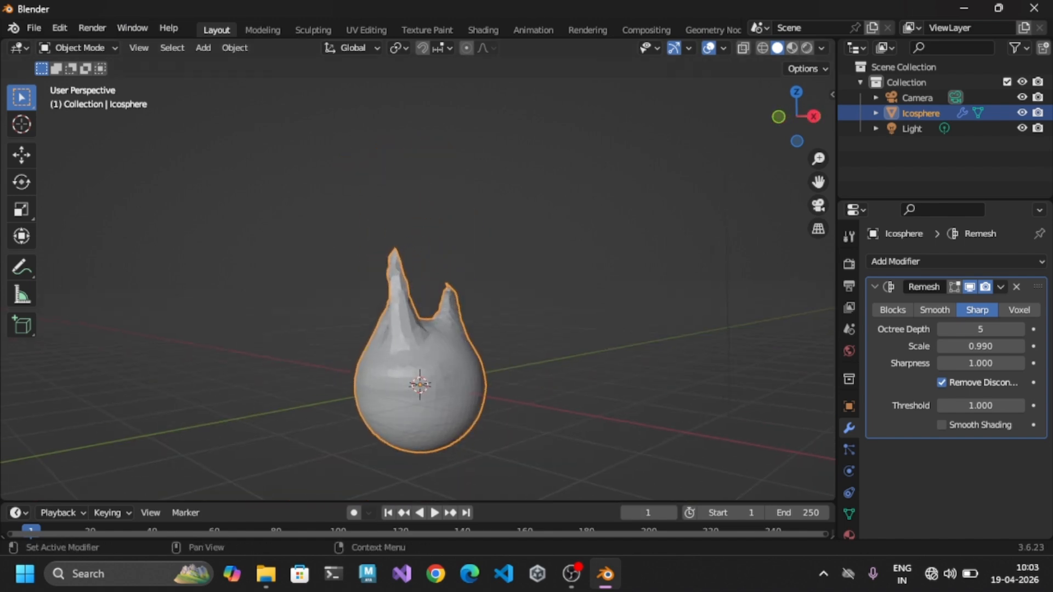
pyautogui.click(1020, 310)
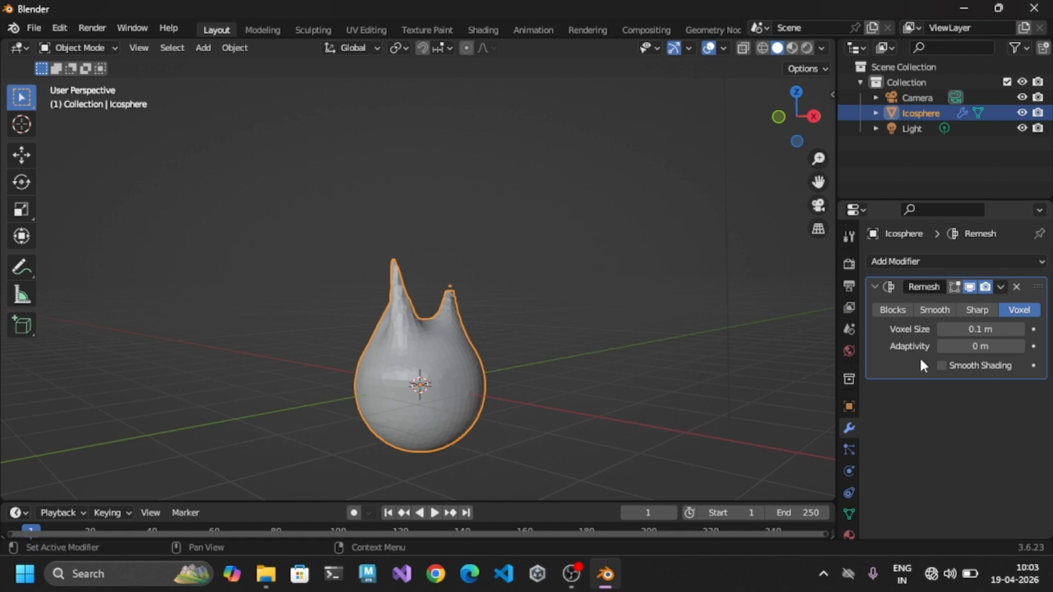
# Try a Remesh voxel size of 0.157 m on the icosphere and check the coarser faces around the spikes.
pyautogui.moveTo(971, 329); pyautogui.dragTo(993, 329)
pyautogui.scroll(3, 462, 359)
pyautogui.moveTo(463, 360); pyautogui.dragTo(509, 347, button='middle')
pyautogui.moveTo(982, 329); pyautogui.dragTo(1021, 329)
pyautogui.scroll(2, 640, 354)
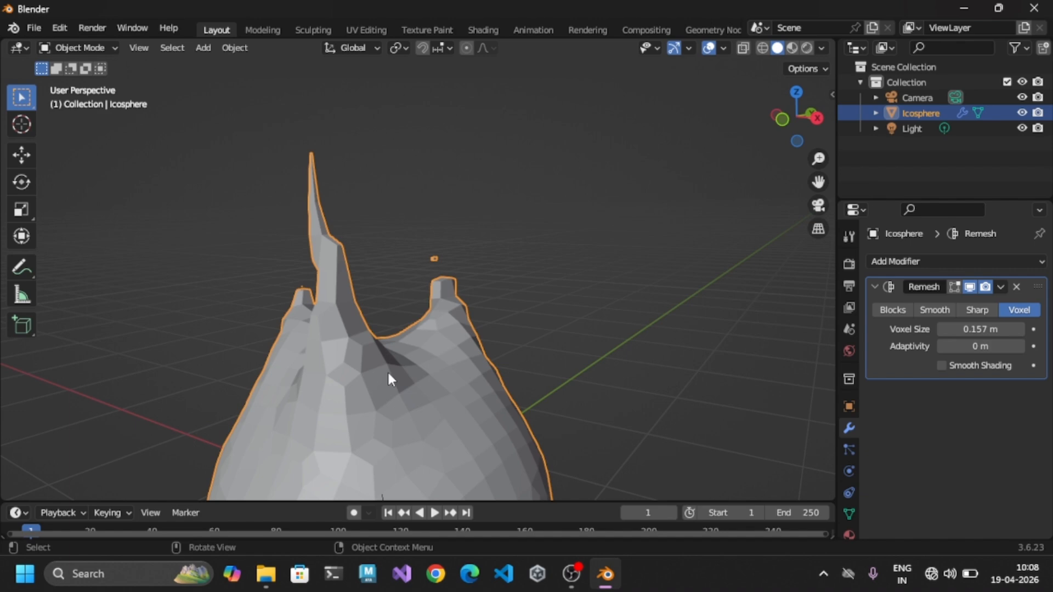
pyautogui.scroll(-3, 388, 377)
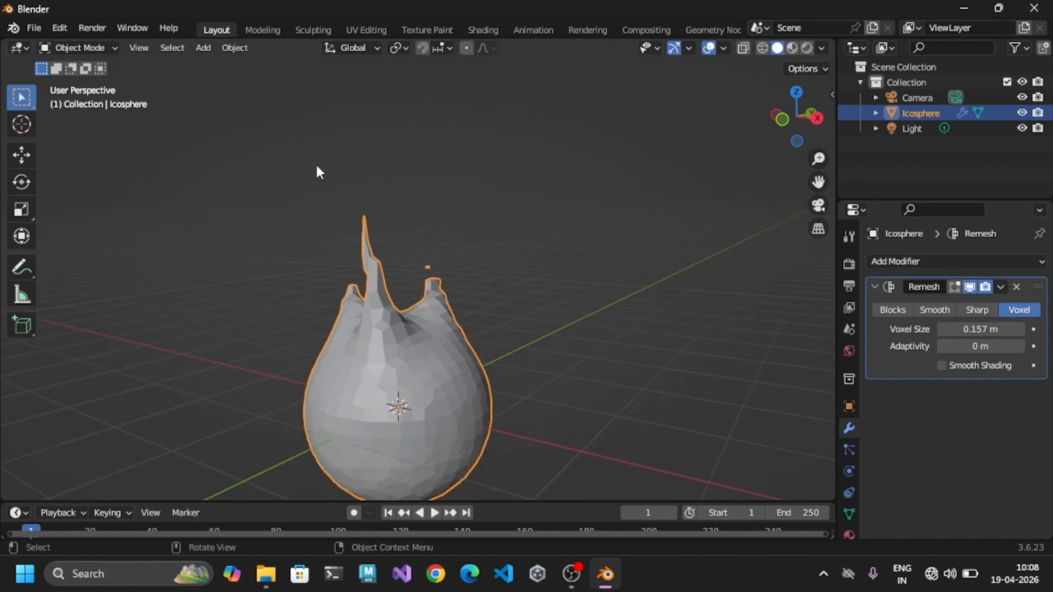
# Try a Remesh adaptivity of 0.8 m and view the simplified icosphere from other sides.
pyautogui.moveTo(981, 346); pyautogui.dragTo(1034, 346)
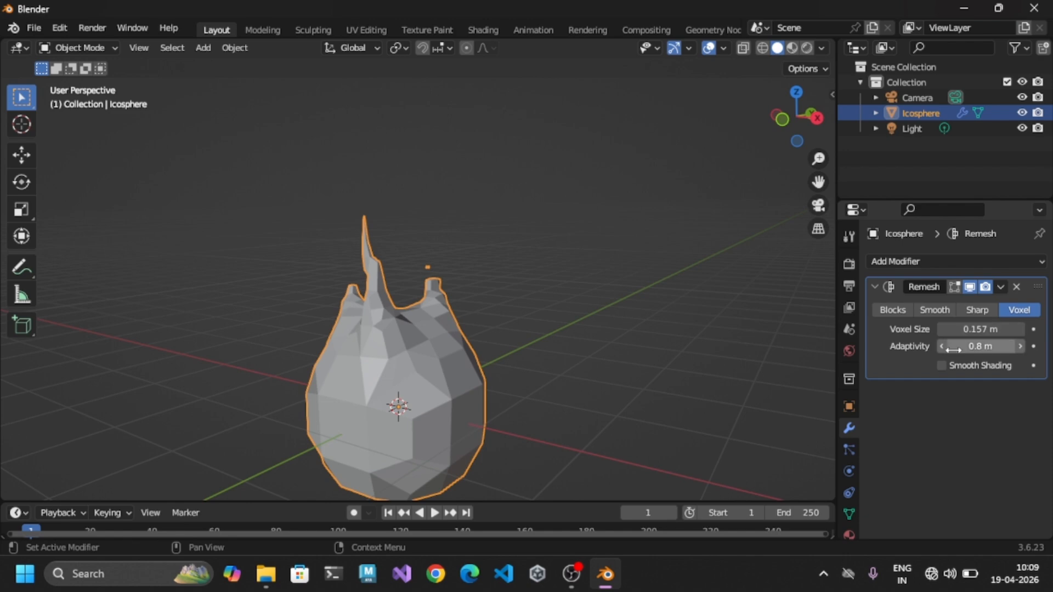
pyautogui.moveTo(498, 400); pyautogui.dragTo(460, 351, button='middle')
pyautogui.moveTo(458, 404); pyautogui.dragTo(141, 380, button='middle')
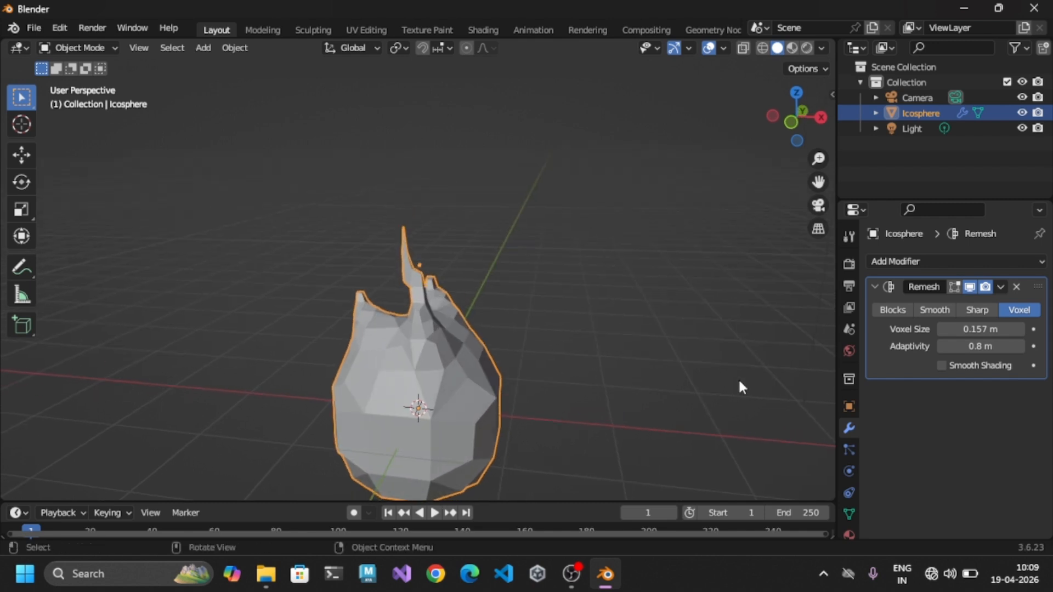
# Turn on Smooth Shading for the voxel remesh, and set the adaptivity to 0.24 m and the voxel size to 0.099 m.
pyautogui.click(942, 365)
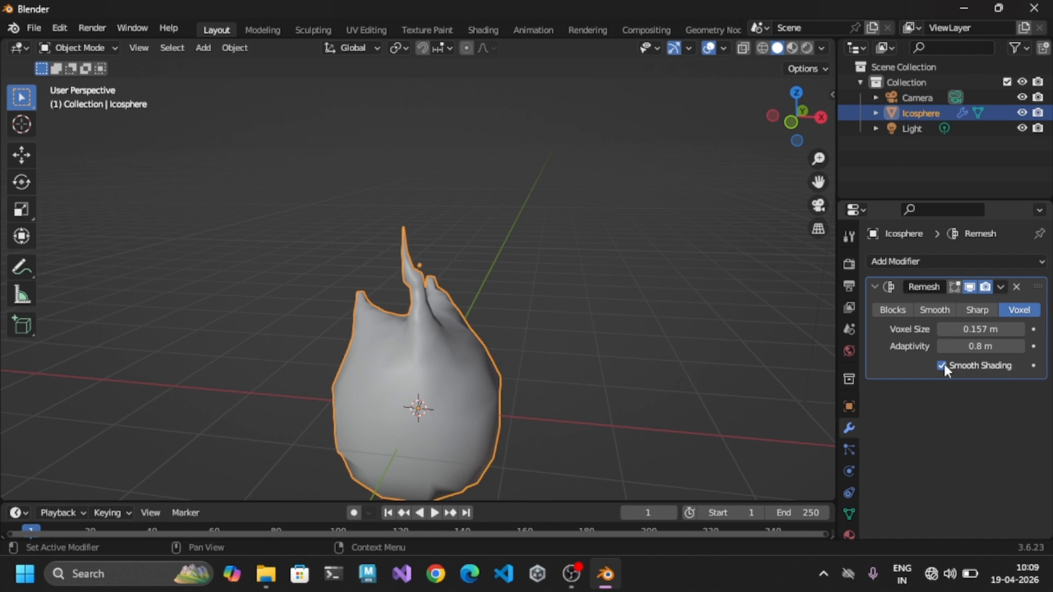
pyautogui.moveTo(582, 383)
pyautogui.mouseDown(button='middle')
pyautogui.moveTo(567, 387)
pyautogui.moveTo(532, 353)
pyautogui.moveTo(581, 346)
pyautogui.mouseUp(button='middle')
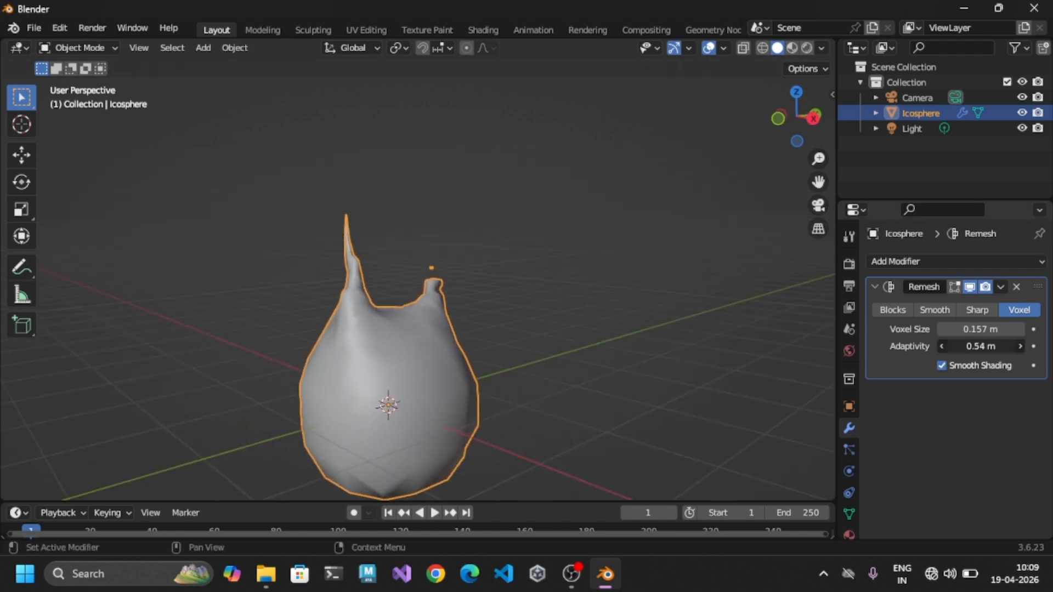
pyautogui.moveTo(980, 346); pyautogui.dragTo(934, 329)
pyautogui.moveTo(549, 399); pyautogui.dragTo(669, 389, button='middle')
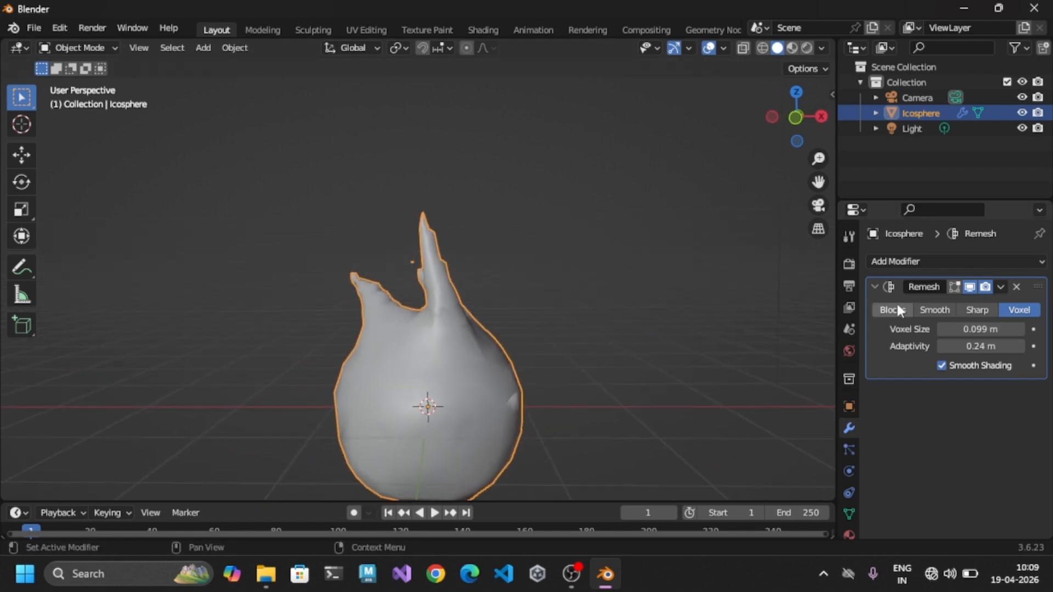
# Apply the Remesh modifier to the icosphere and enter Edit Mode.
pyautogui.click(1003, 286)
pyautogui.click(957, 305)
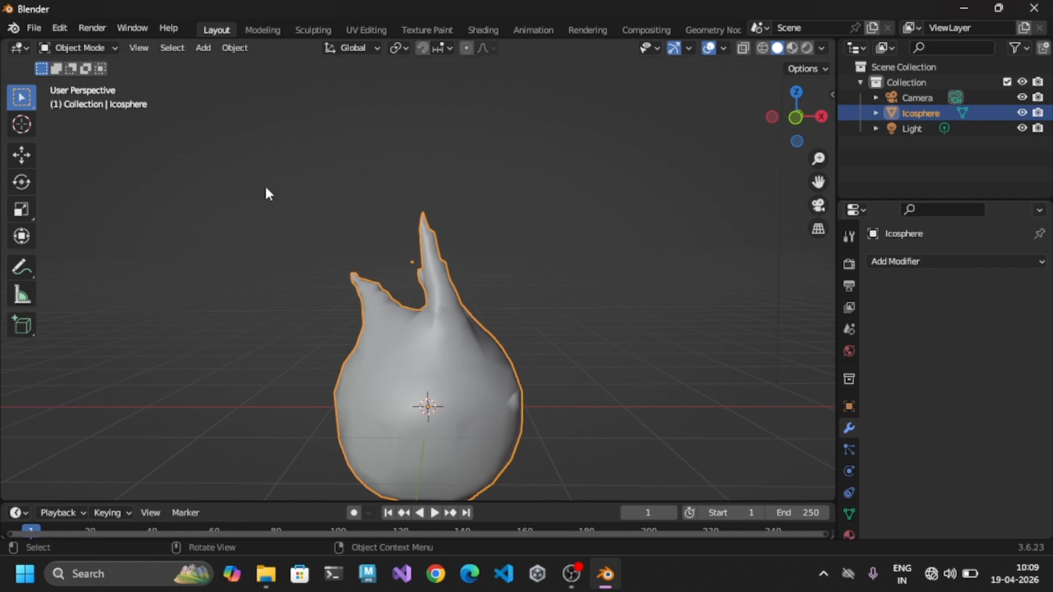
pyautogui.press('Tab')
# Examine the remeshed topology on the spikes and the body of the icosphere from several angles.
pyautogui.moveTo(591, 353); pyautogui.dragTo(560, 384, button='middle')
pyautogui.scroll(2, 393, 413)
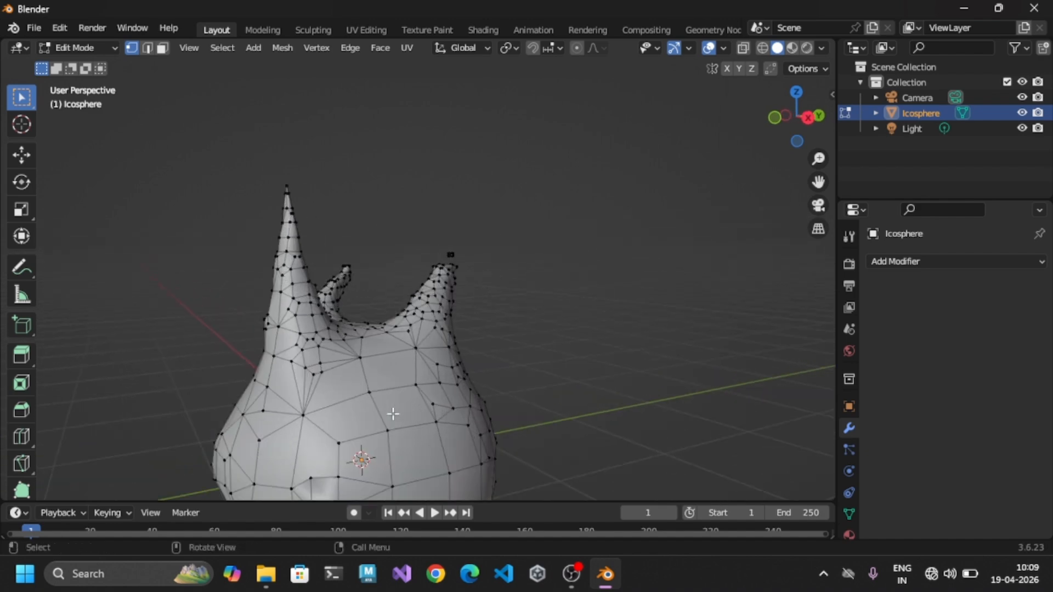
pyautogui.moveTo(393, 416); pyautogui.dragTo(581, 387, button='middle')
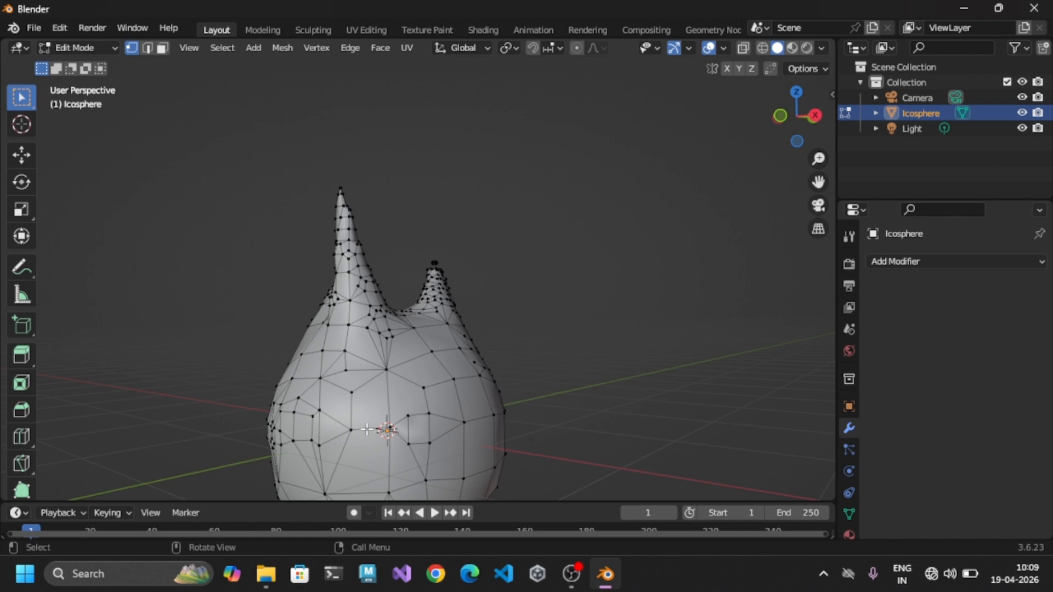
pyautogui.scroll(-3, 454, 418)
pyautogui.moveTo(453, 418); pyautogui.dragTo(495, 351, button='middle')
pyautogui.scroll(4, 477, 363)
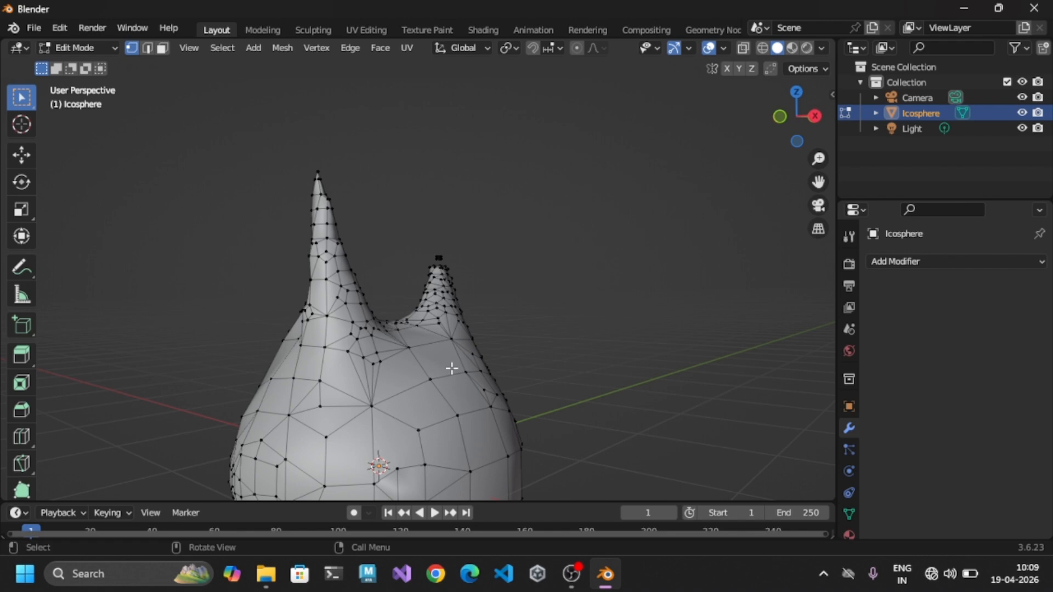
pyautogui.moveTo(465, 330); pyautogui.dragTo(329, 307, button='middle')
pyautogui.moveTo(509, 359); pyautogui.dragTo(411, 329, button='middle')
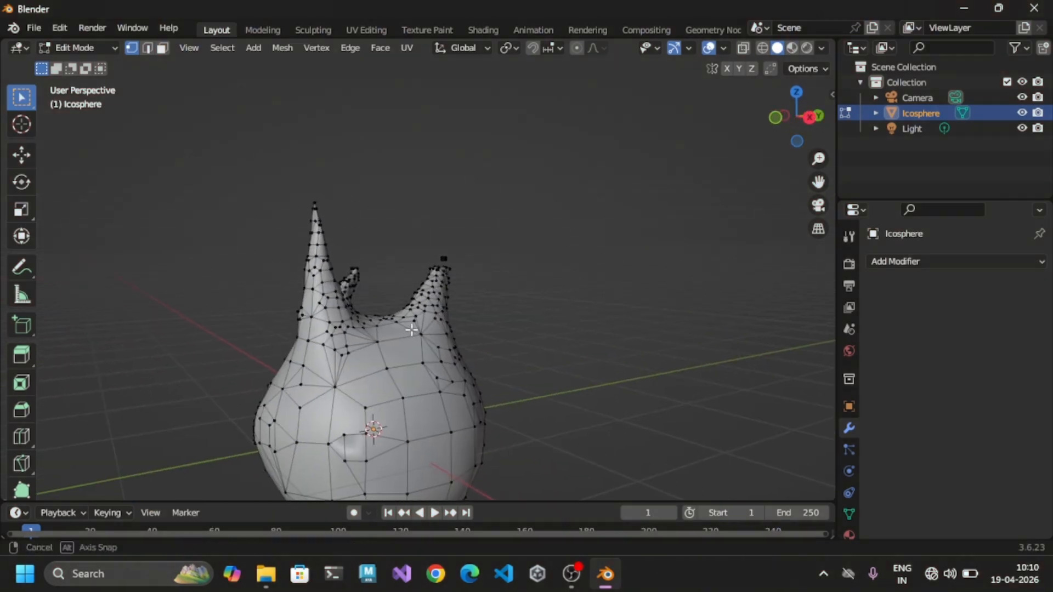
# Return to Object Mode, switch to the Sculpting workspace and bring the full Remesh and Options settings into view.
pyautogui.press('Tab')
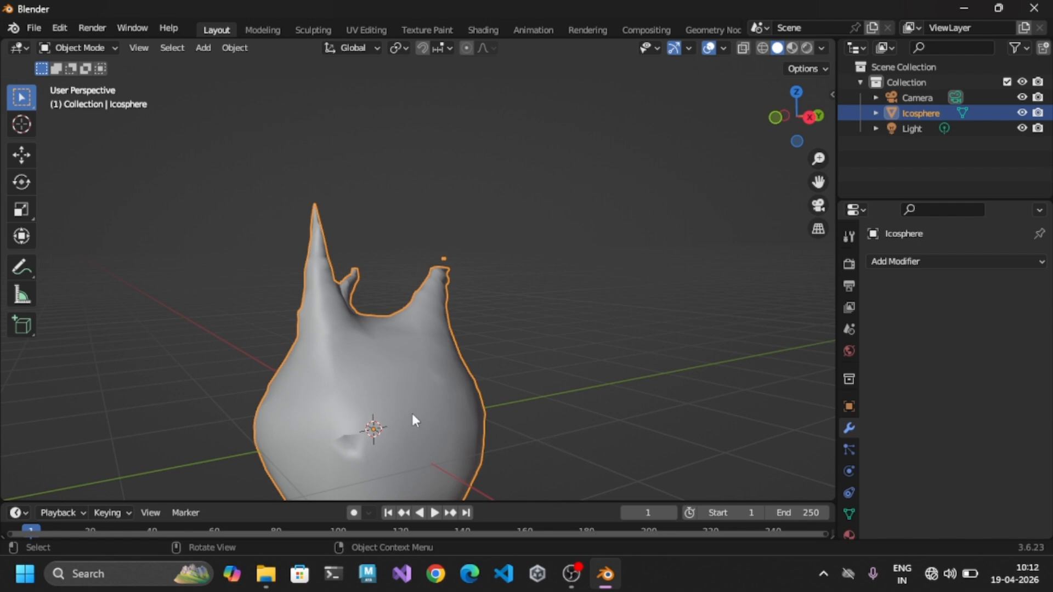
pyautogui.click(313, 31)
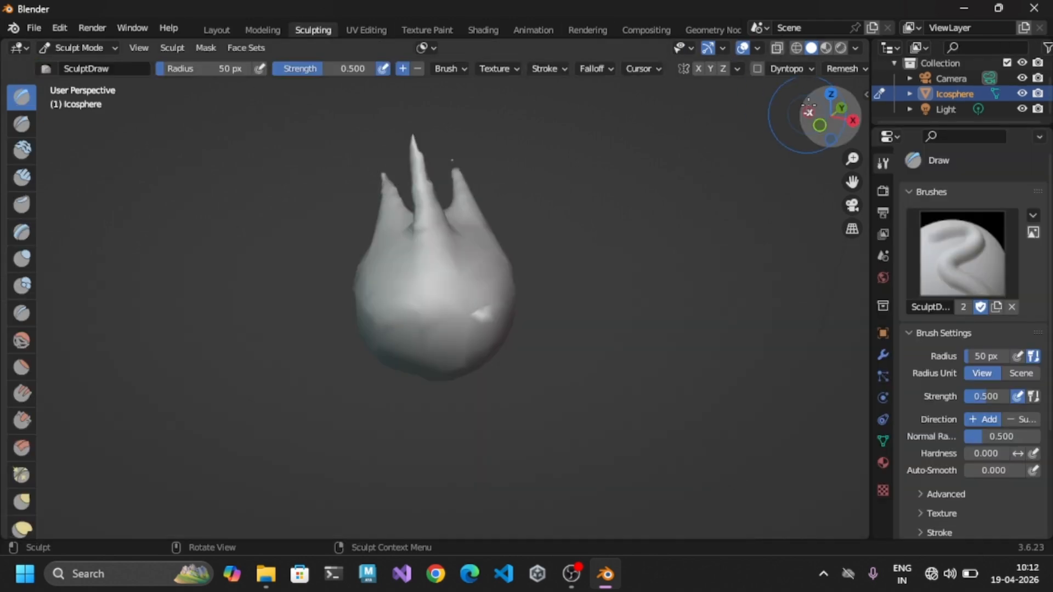
pyautogui.scroll(-3, 827, 68)
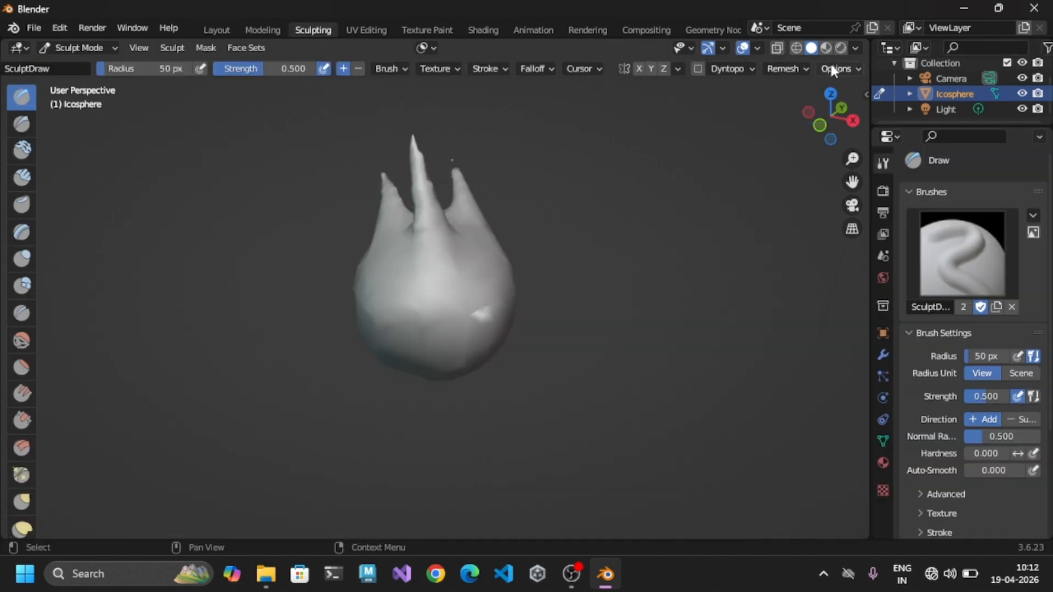